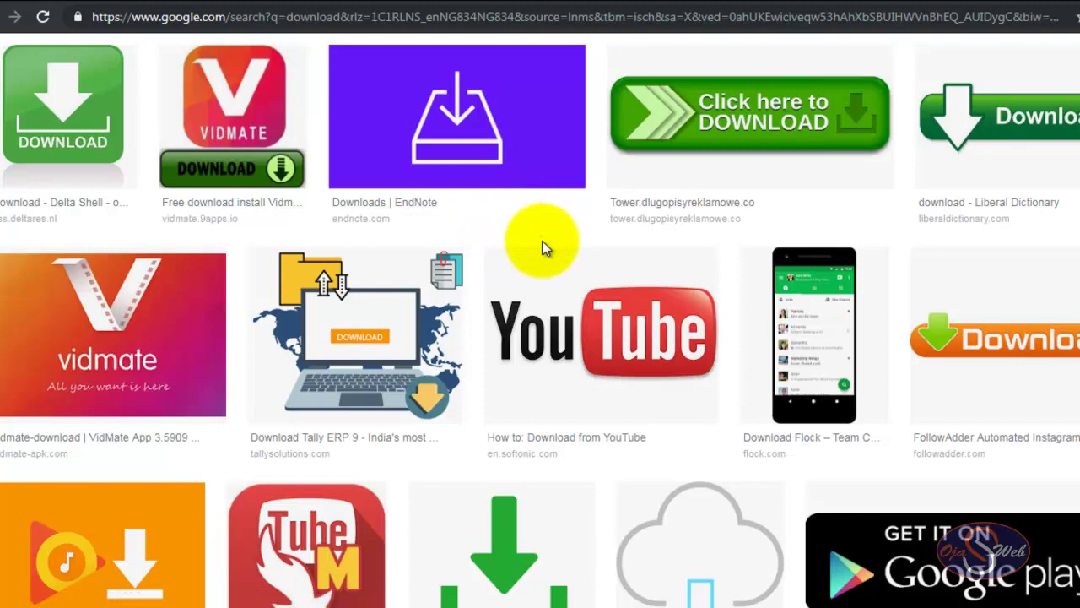
- Scroll the Google 'download' results down to reach the Nanigans Q3 2017 benchmark report page
scroll(541, 240, "down", 1)
scroll(544, 244, "down", 1)
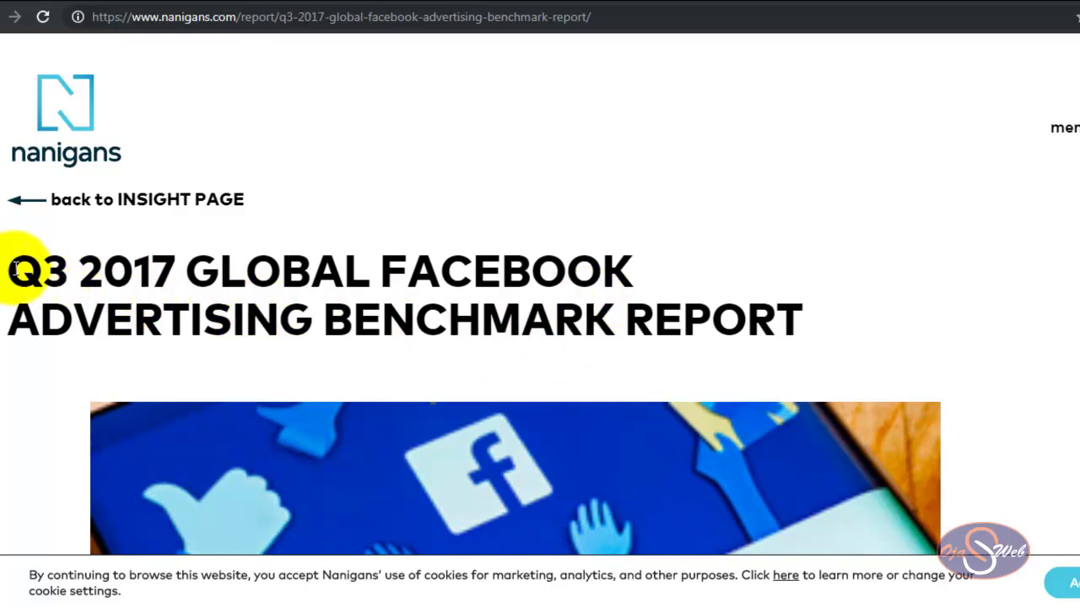
- Highlight the report title, then scroll down to the Download the Report form heading
left_click_drag(15, 267, 794, 312)
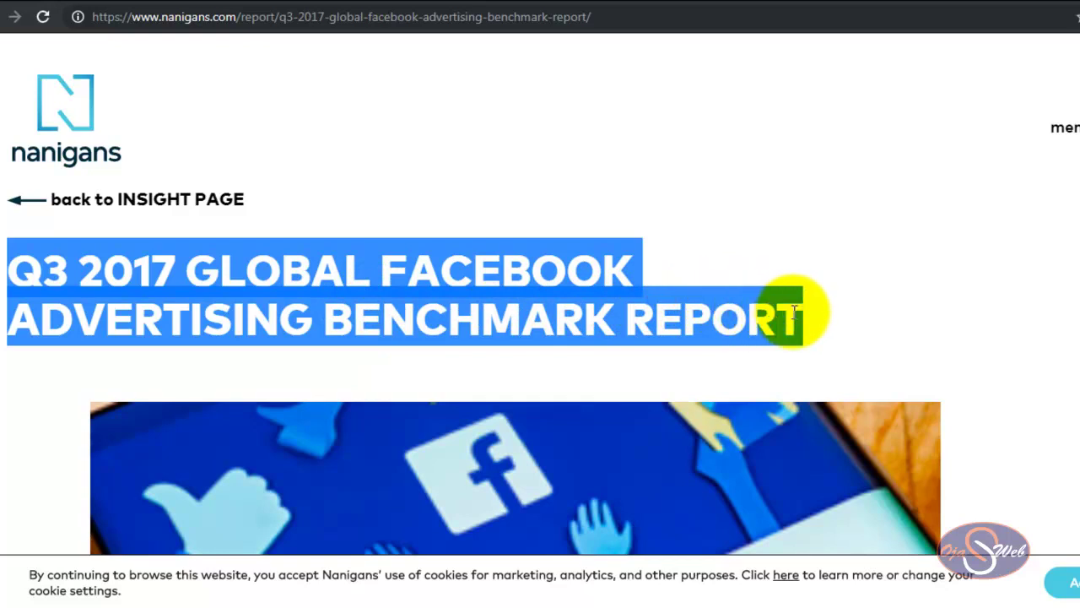
left_click(168, 287)
scroll(295, 292, "down", 5)
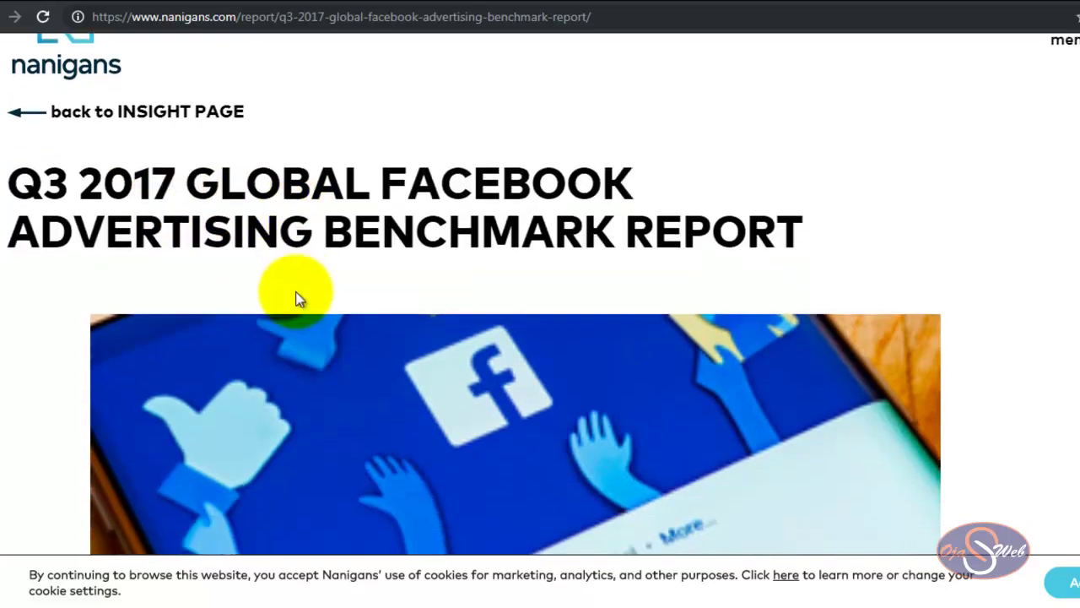
scroll(297, 299, "down", 4)
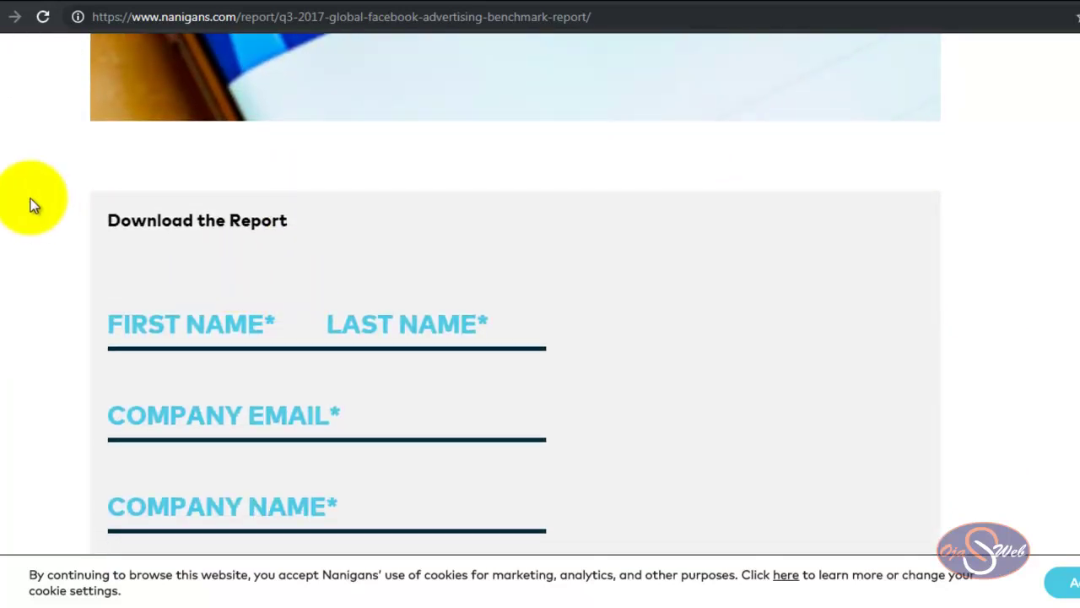
left_click_drag(109, 218, 249, 244)
- Click through the first name, last name, company email and company name fields, leaving them empty
left_click(279, 331)
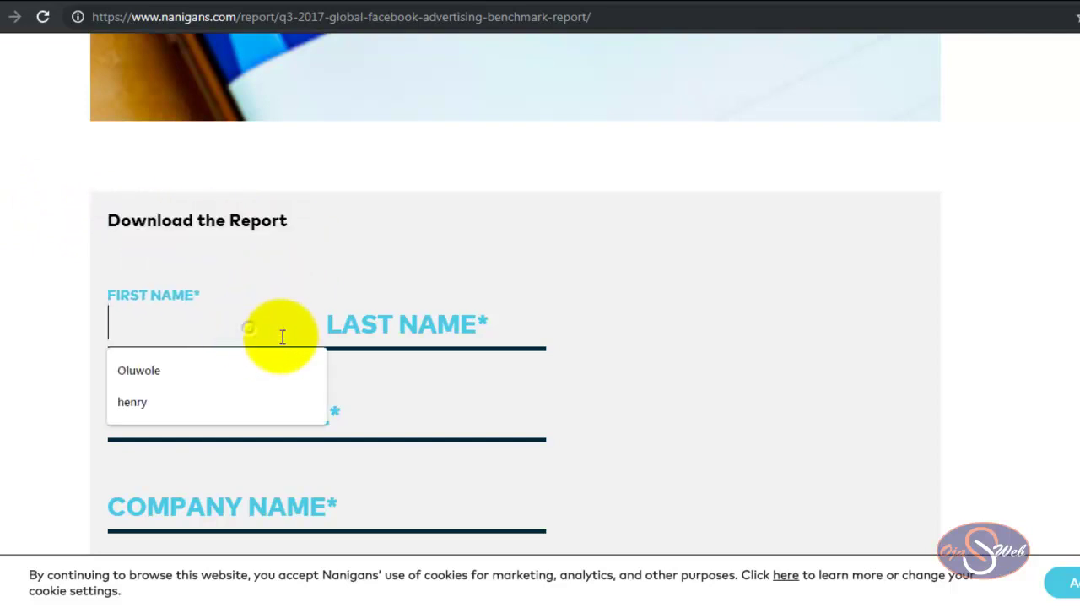
left_click(453, 324)
left_click(152, 458)
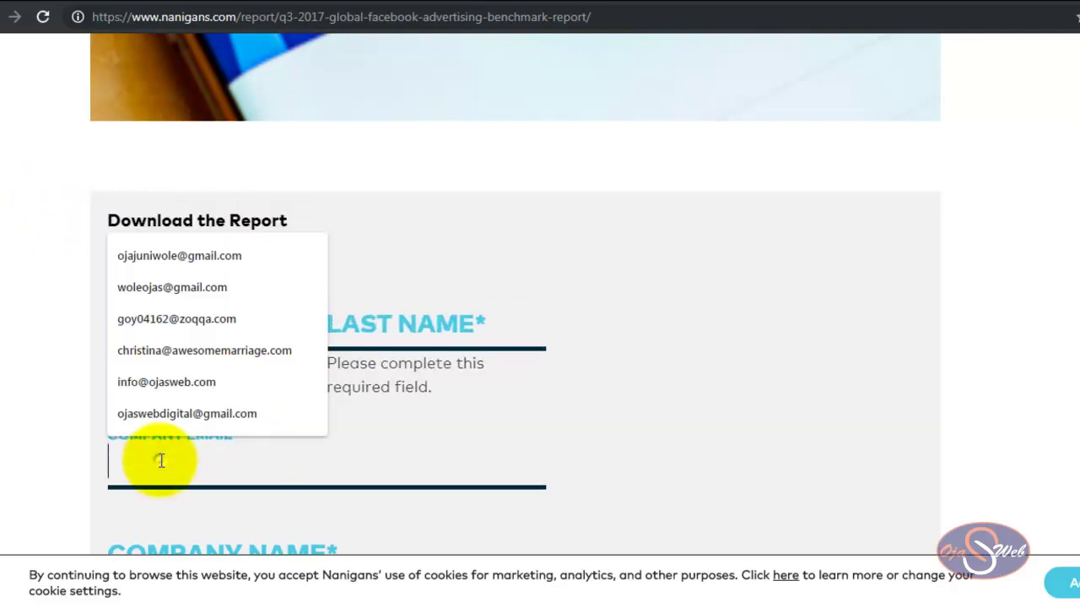
left_click(691, 428)
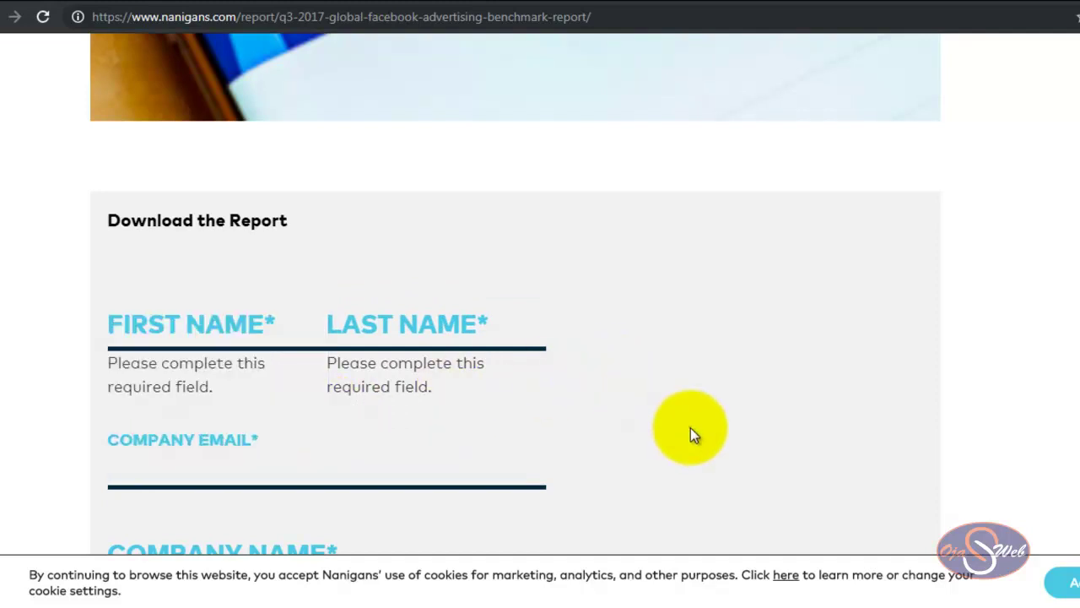
scroll(691, 428, "down", 2)
left_click(177, 400)
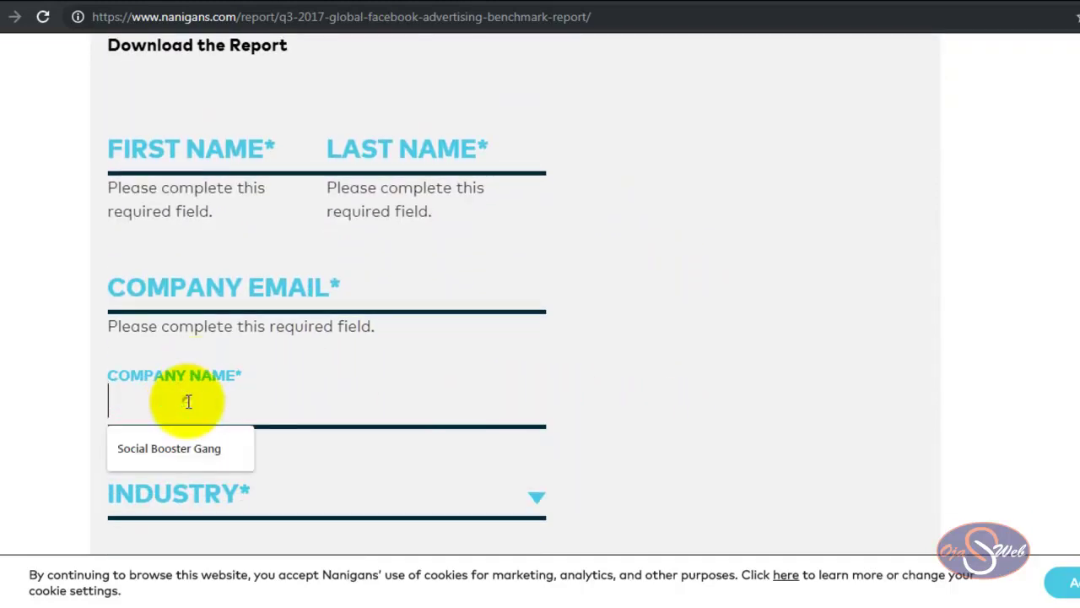
left_click(737, 339)
- Open and close the Industry dropdown without choosing an industry
scroll(737, 332, "down", 3)
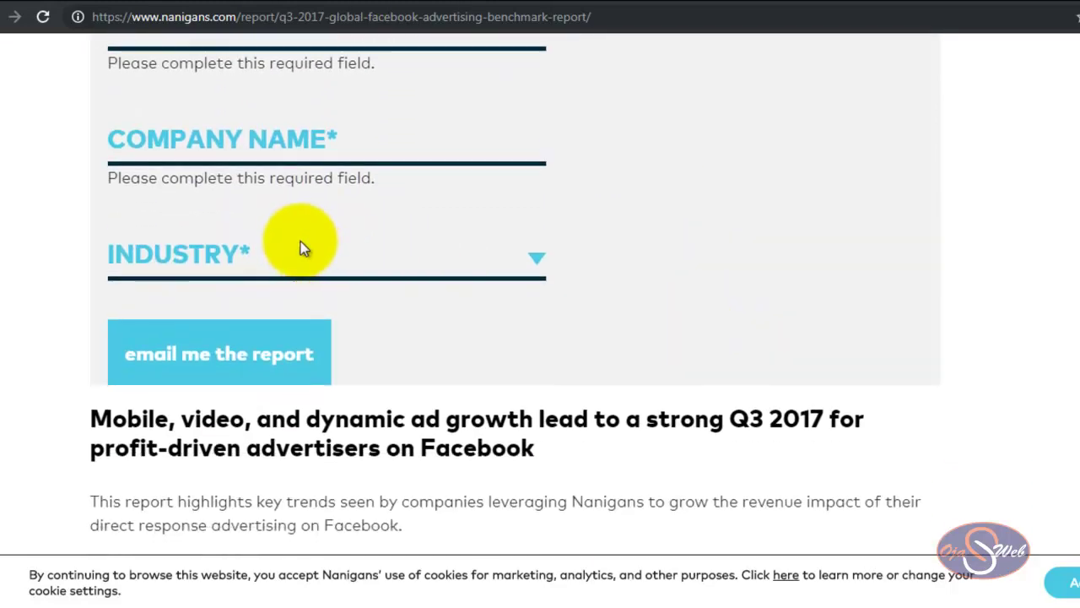
left_click(265, 254)
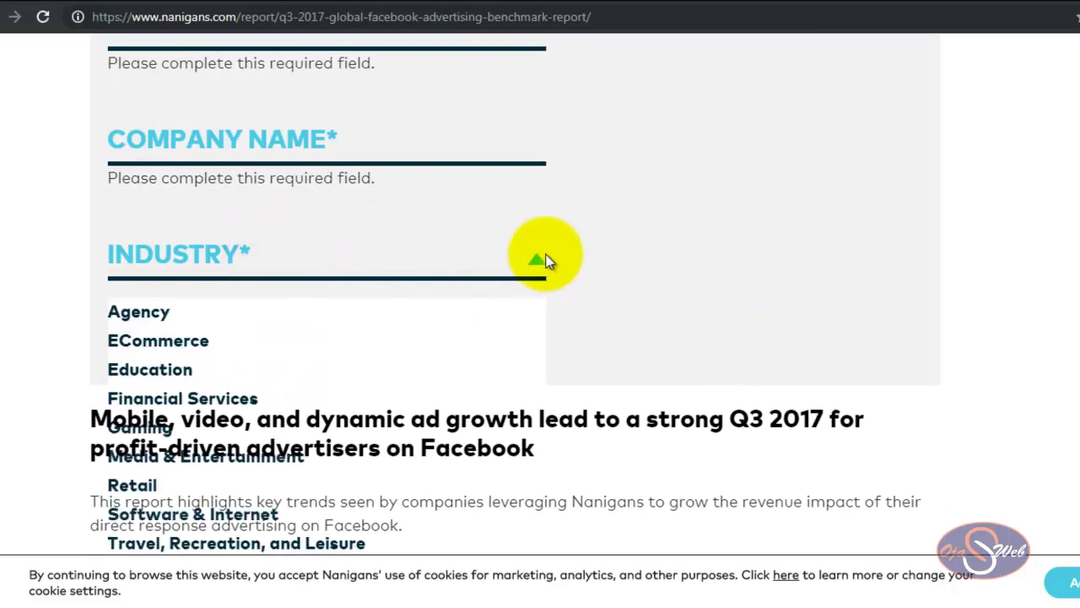
left_click(632, 252)
scroll(635, 257, "down", 2)
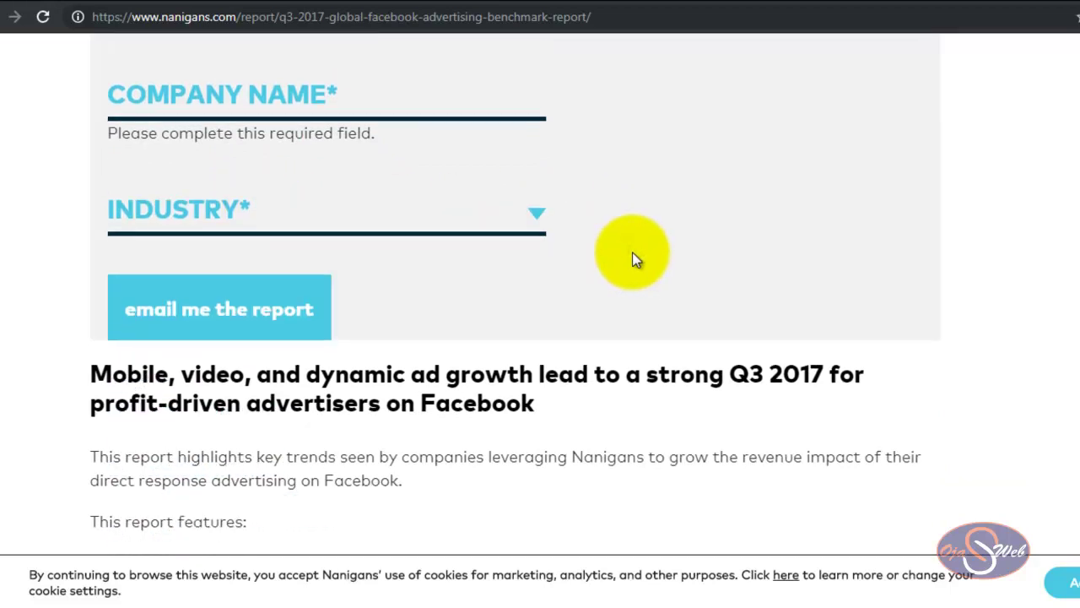
scroll(588, 257, "up", 5)
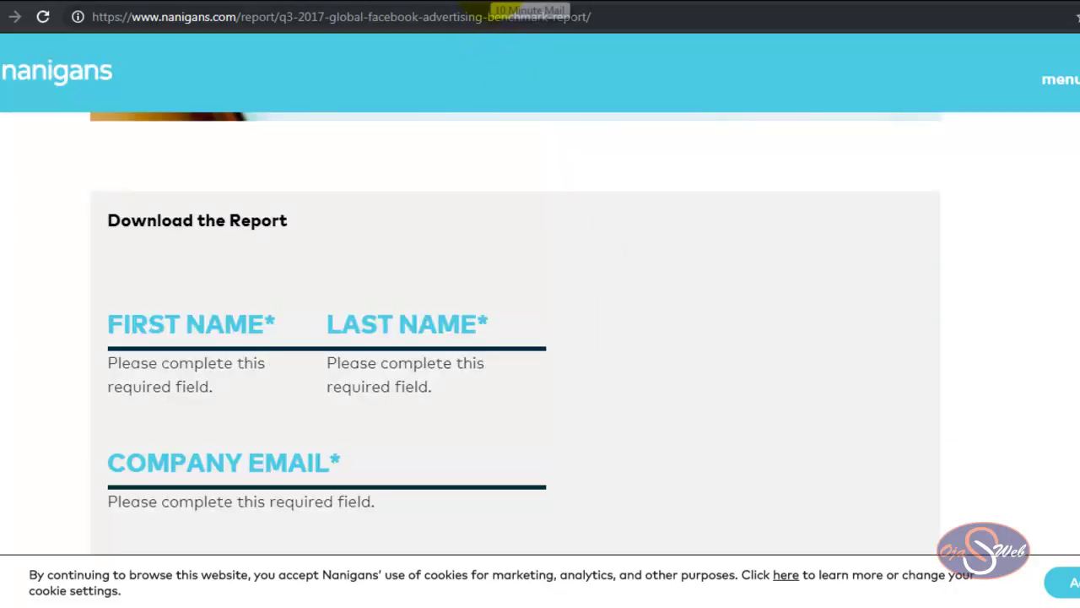
- Enter the first name, last name and company name into the report form
left_click(211, 325)
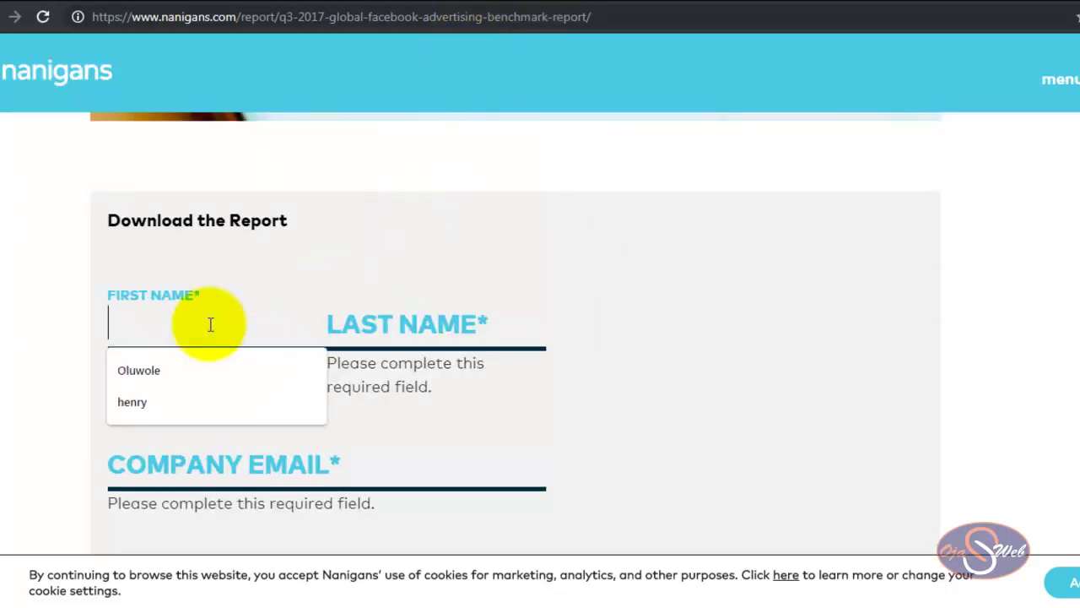
type("Julius")
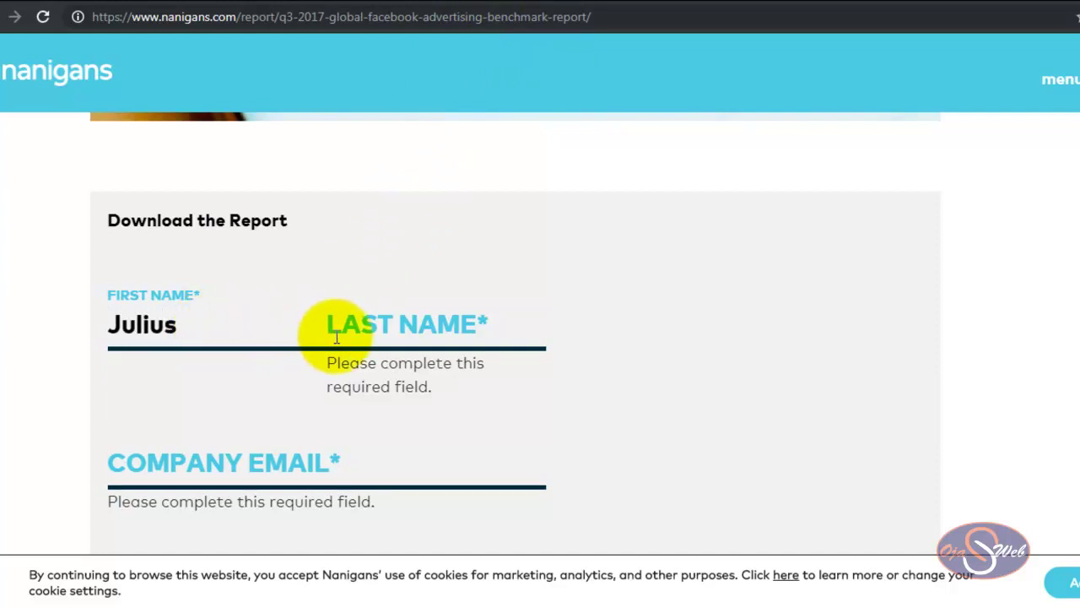
left_click(397, 330)
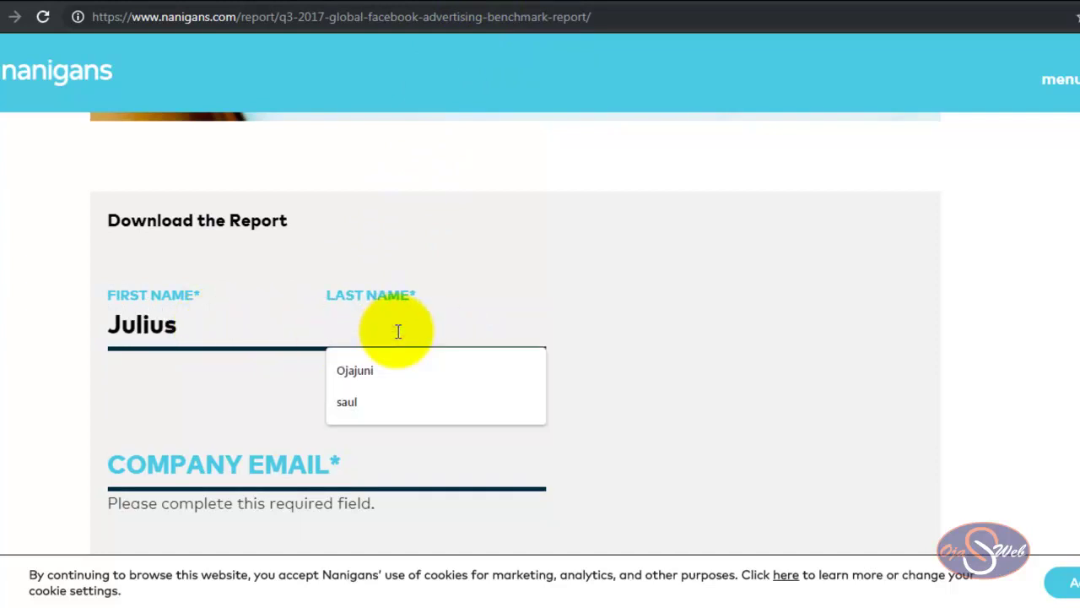
type("Hans")
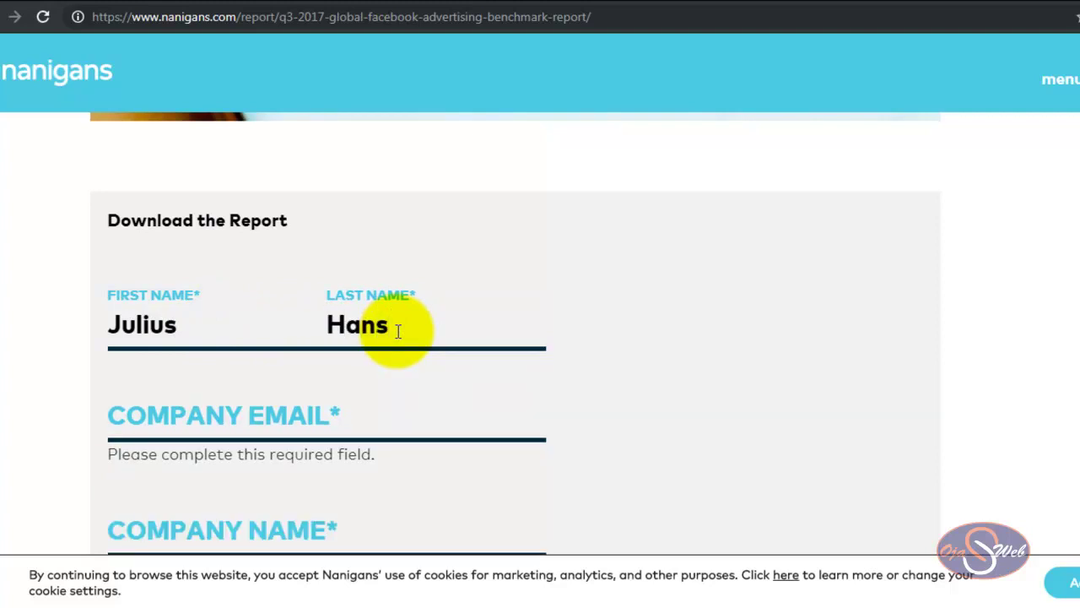
scroll(313, 414, "down", 2)
left_click(241, 350)
type("Hans Media")
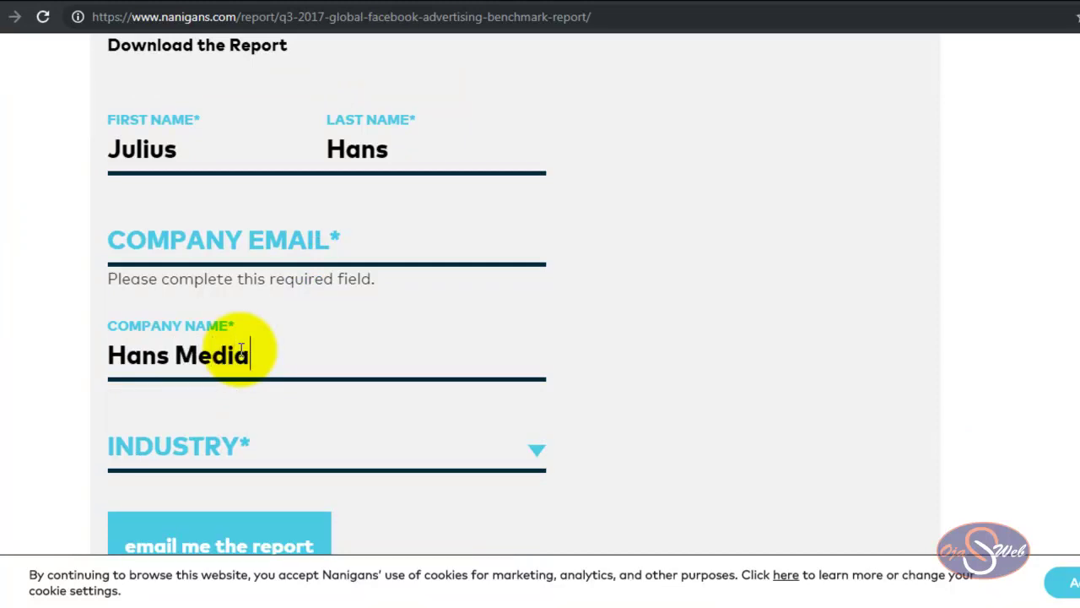
- Choose Agency from the Industry dropdown
scroll(241, 348, "down", 1)
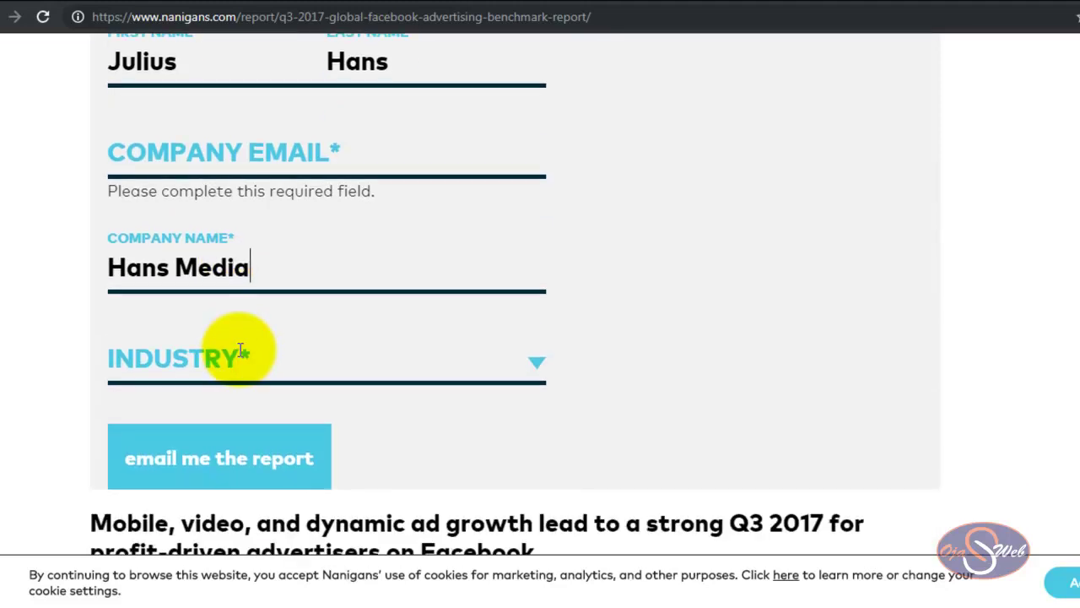
left_click(241, 348)
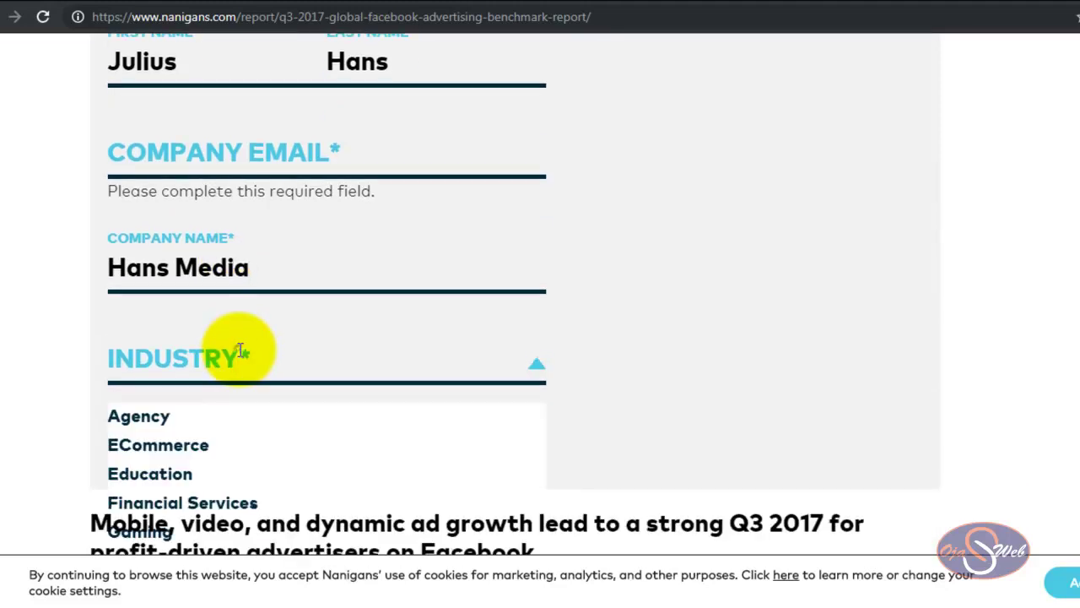
left_click(142, 416)
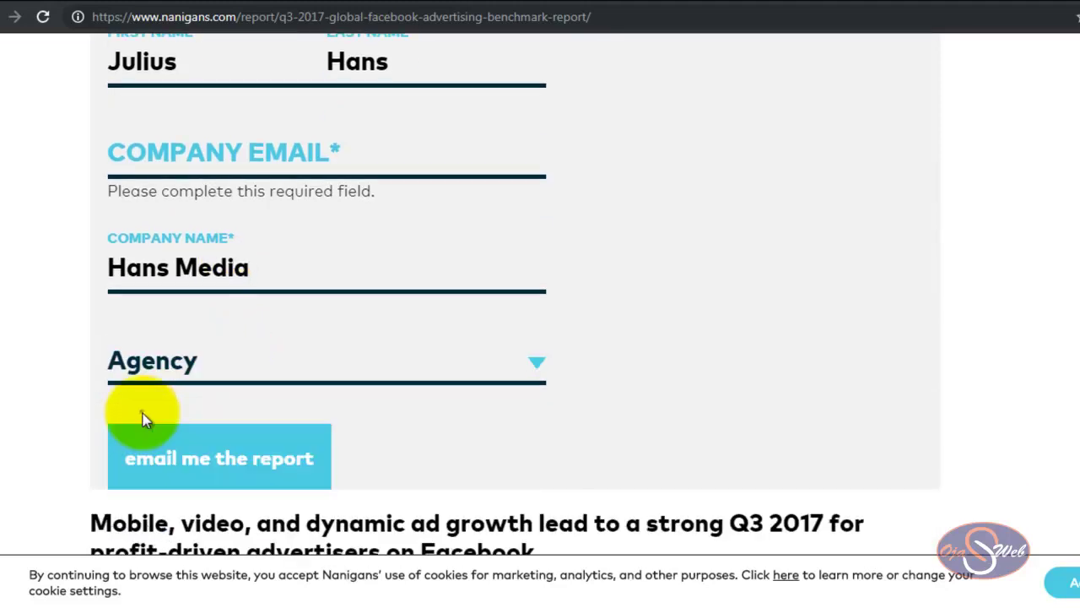
- Switch to the 10 Minute Mail tab and look over its web address and expiry notice
left_click(500, 1)
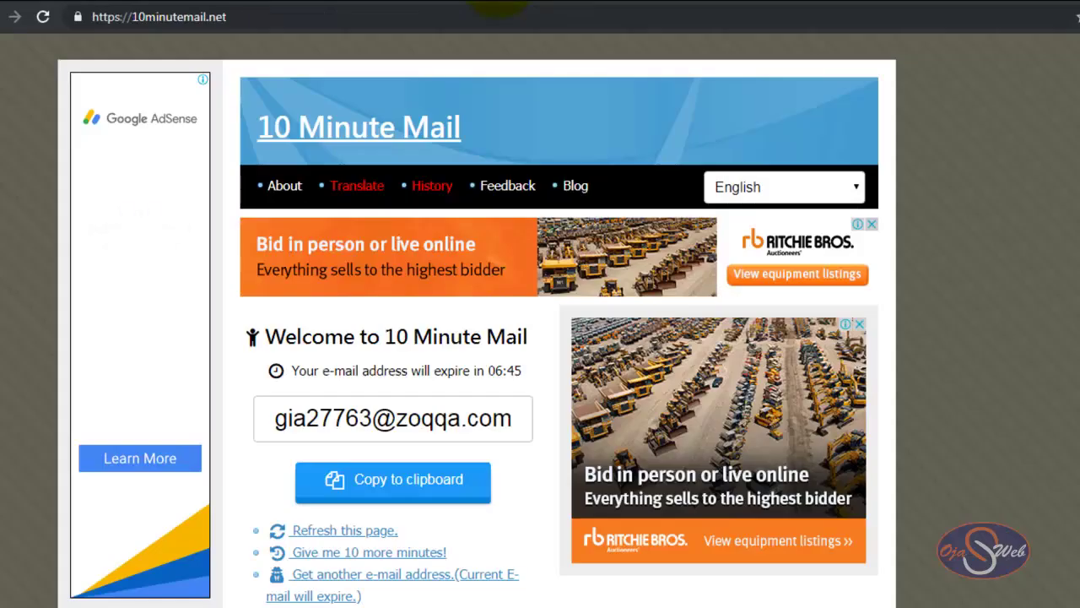
left_click(172, 17)
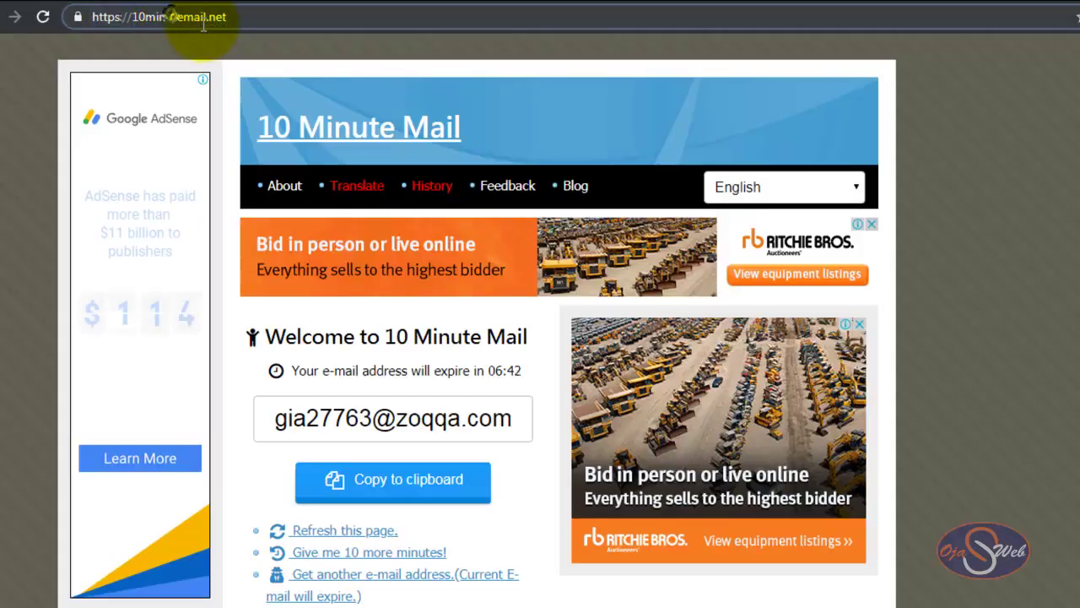
mouse_move(265, 19)
left_mouse_down()
mouse_move(103, 26)
mouse_move(250, 16)
left_mouse_up()
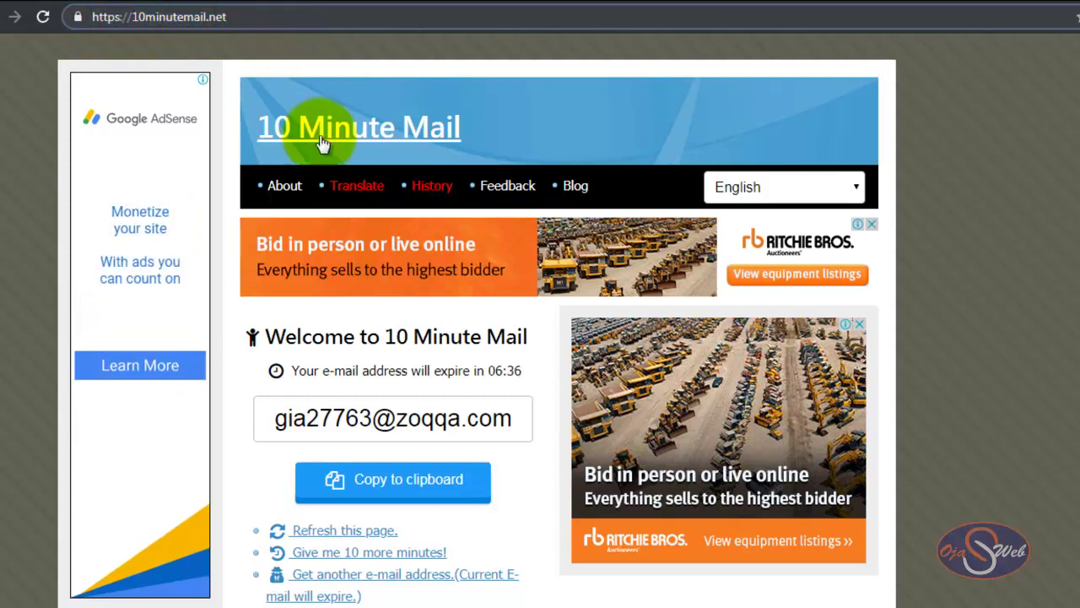
scroll(389, 403, "down", 1)
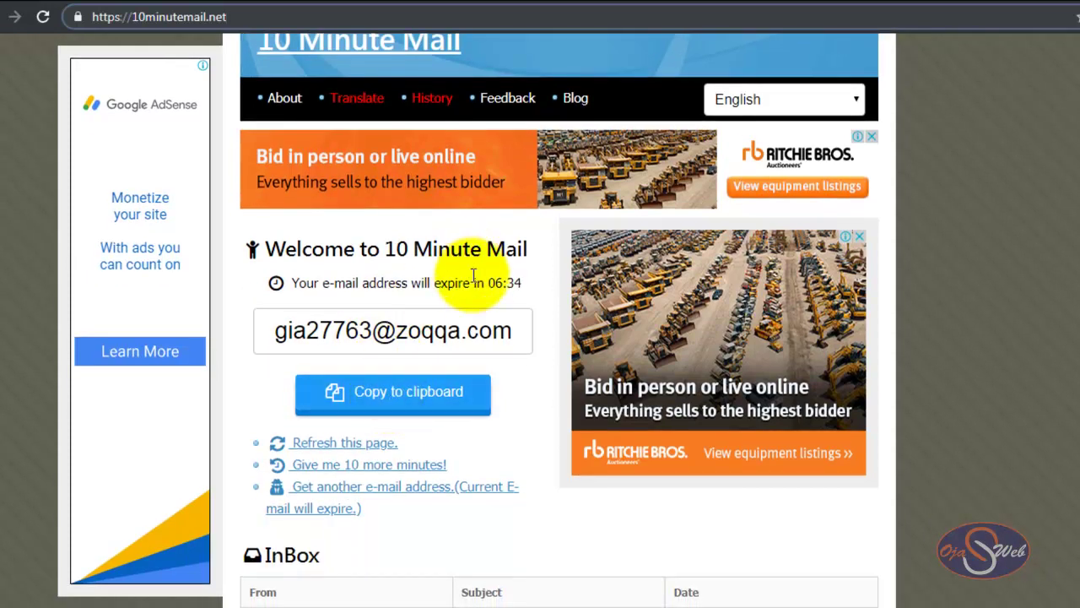
left_click_drag(474, 285, 523, 289)
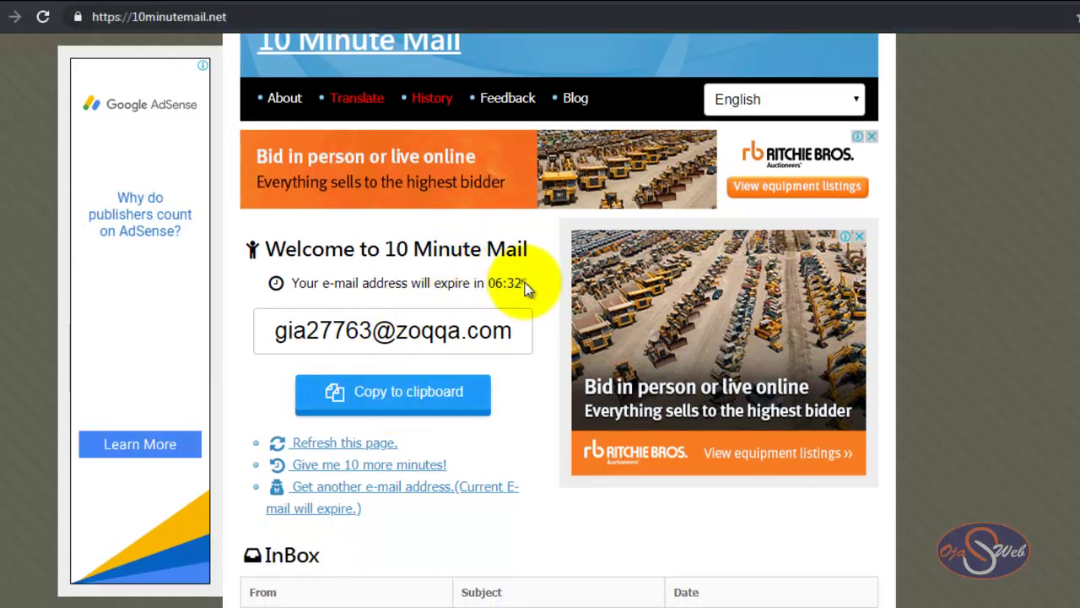
left_click_drag(277, 284, 518, 283)
left_click(487, 278)
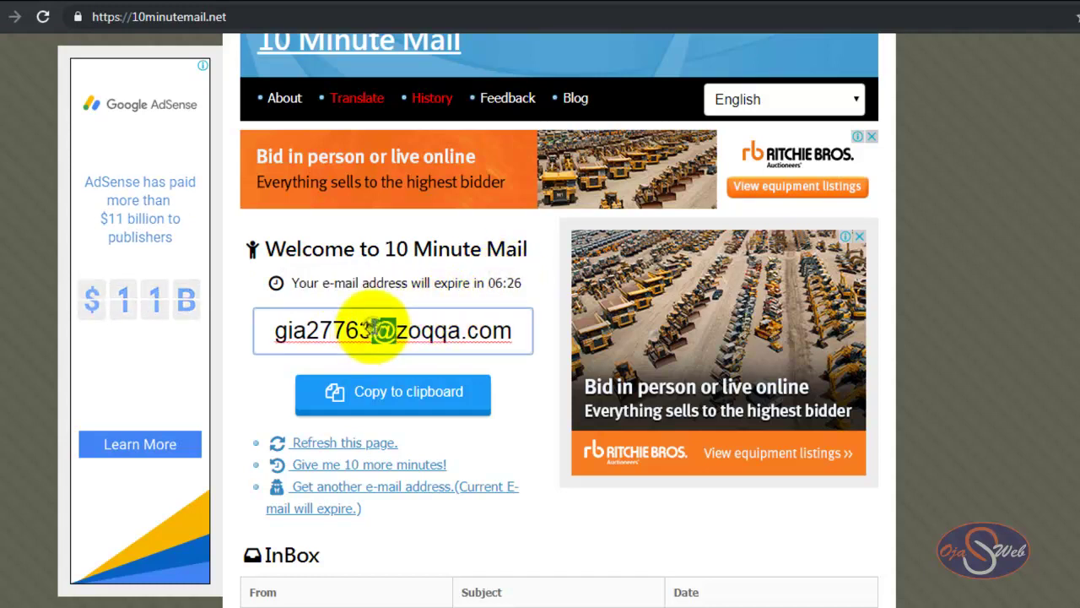
- Copy the temporary e-mail address and return to the Nanigans form
triple_click(375, 329)
right_click(387, 338)
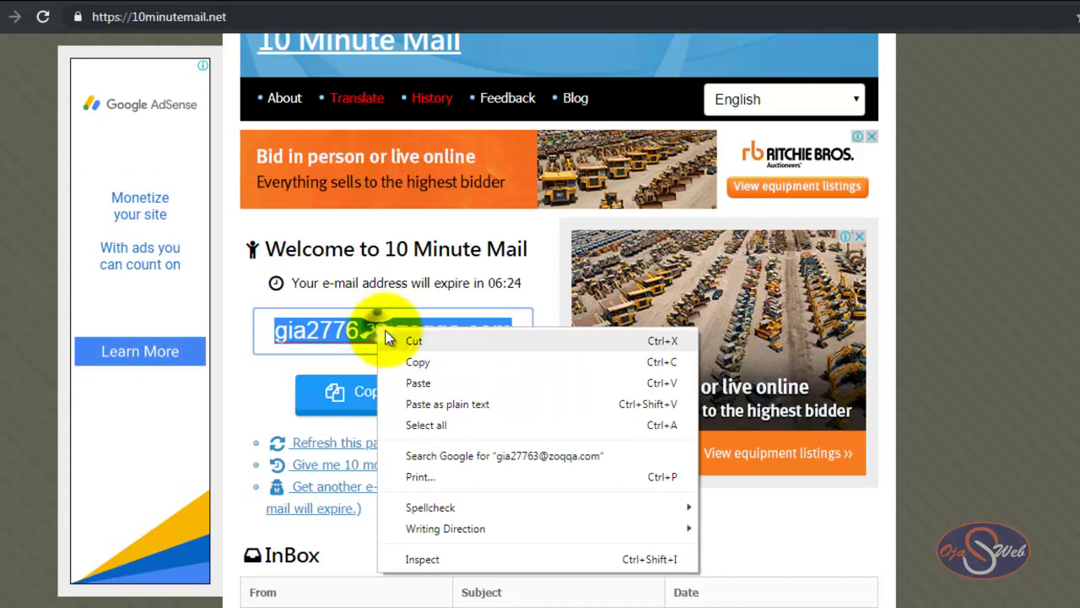
left_click(418, 362)
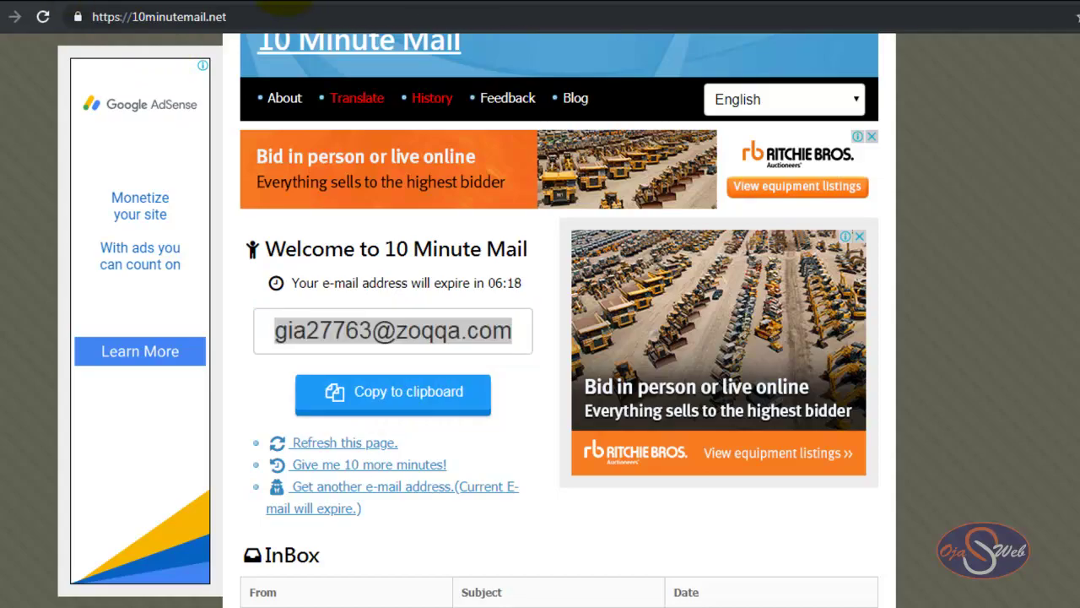
key("ctrl+Tab")
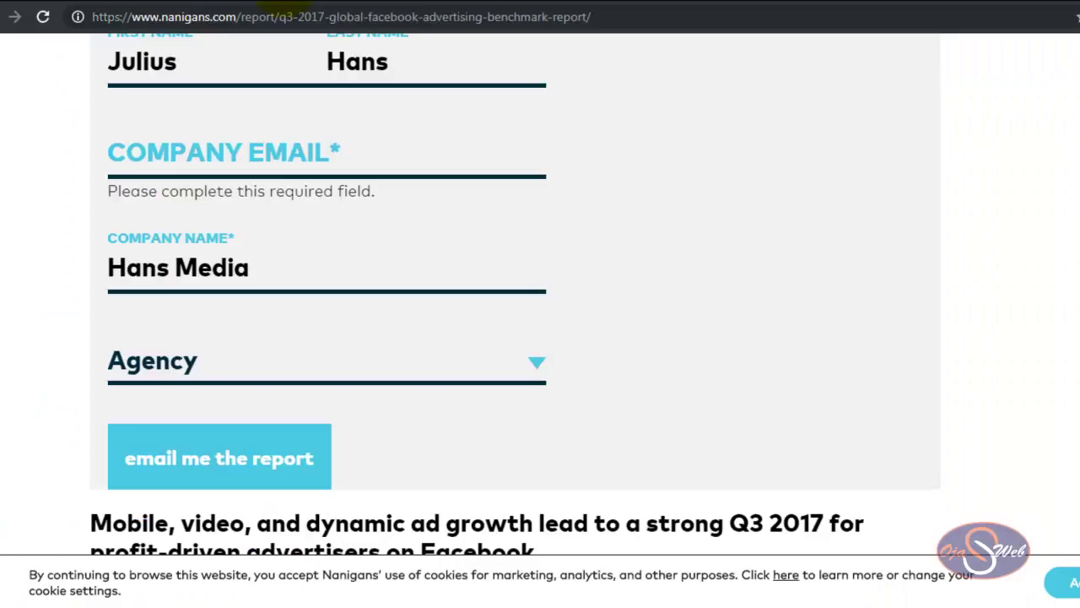
- Paste the temporary address into Company Email and submit the form to get the report emailed
right_click(231, 146)
left_click(270, 254)
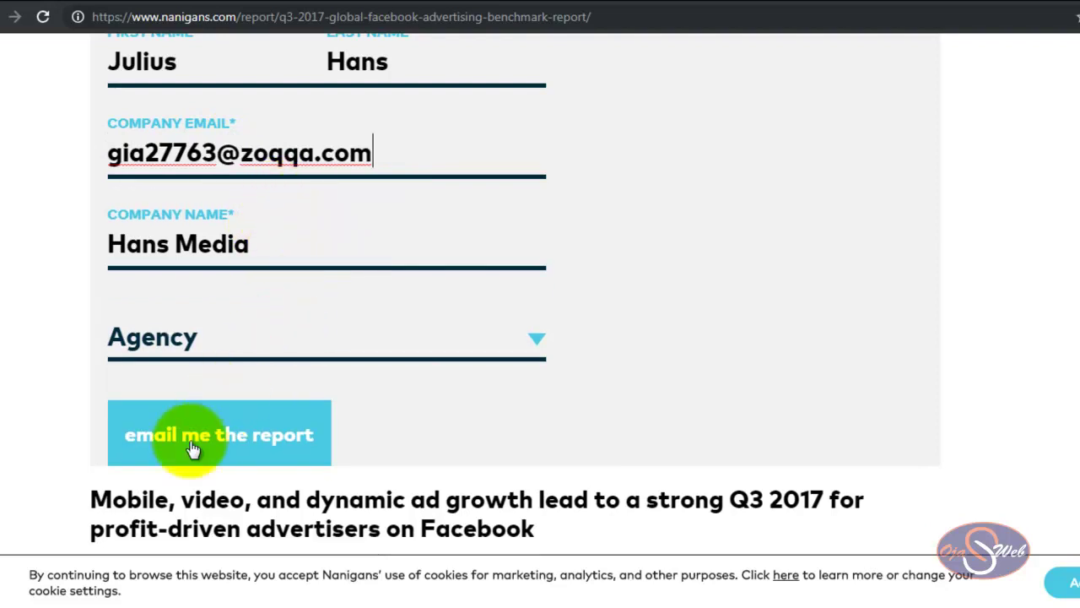
left_click(191, 441)
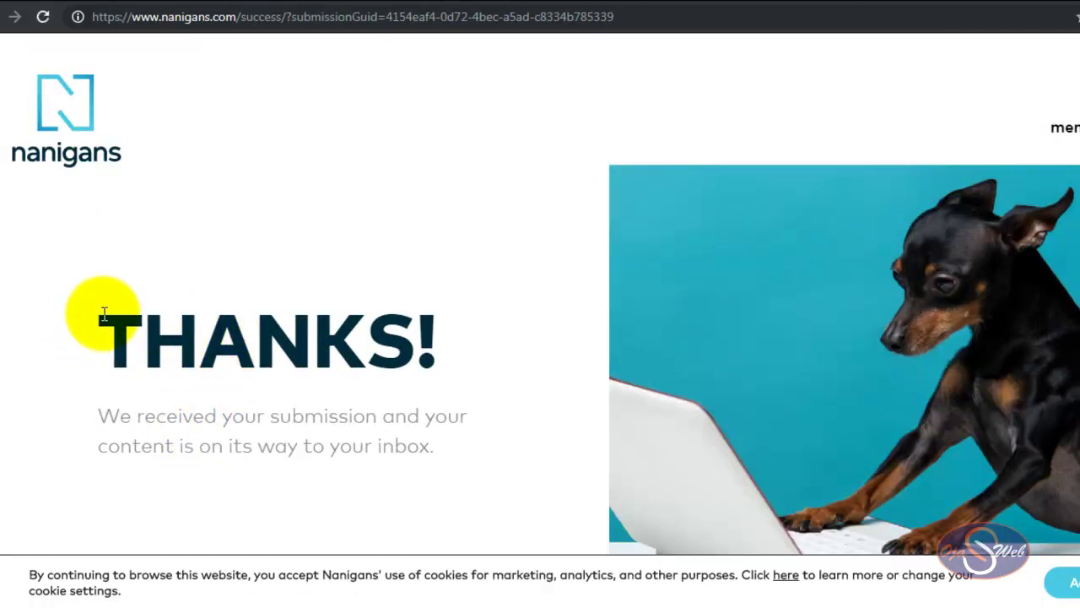
- Highlight the THANKS! heading and the submission confirmation message
left_click_drag(103, 314, 441, 309)
left_click(300, 336)
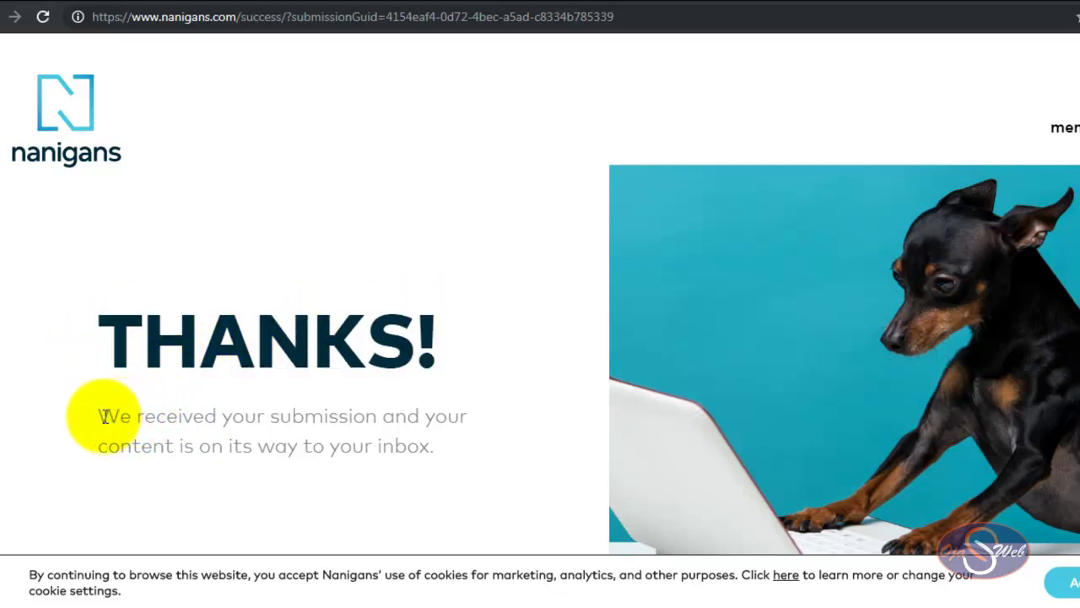
left_click_drag(103, 416, 450, 441)
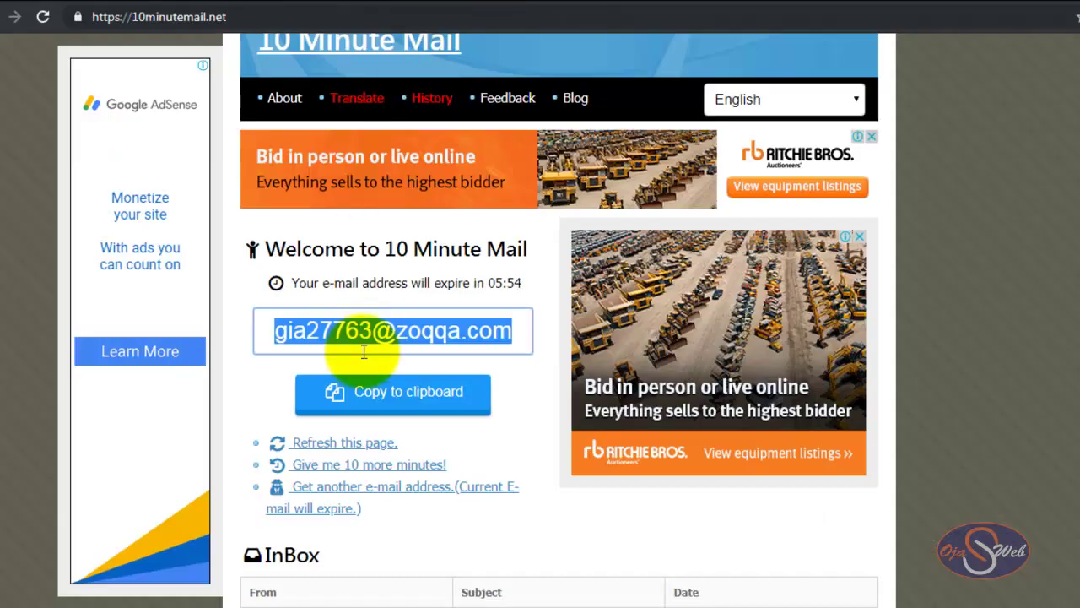
- Scroll down to the 10 Minute Mail inbox, noting the remaining expiry countdown
scroll(485, 212, "down", 1)
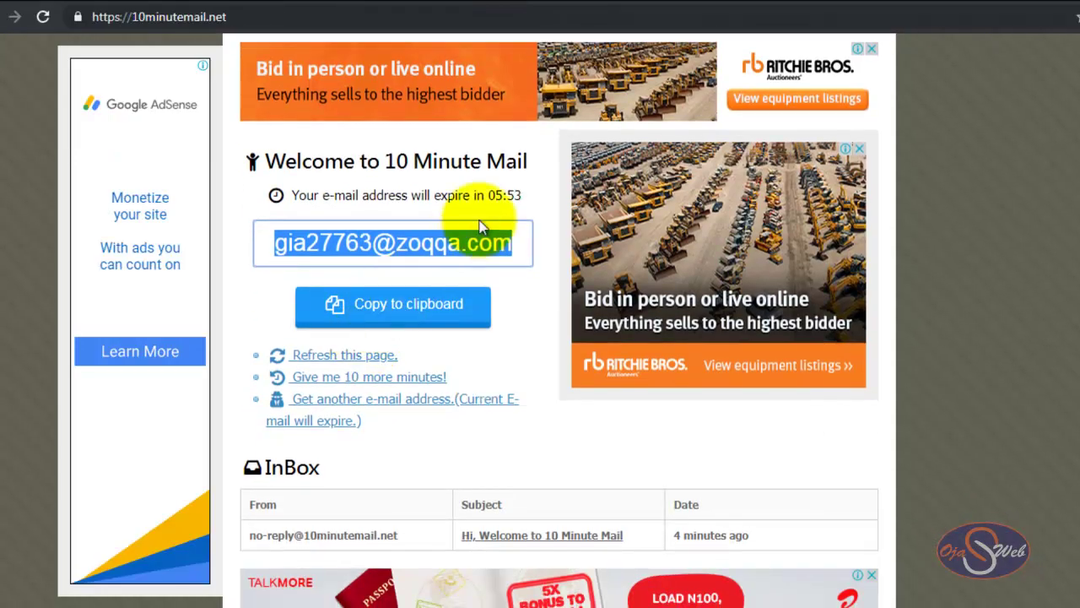
left_click_drag(489, 195, 524, 195)
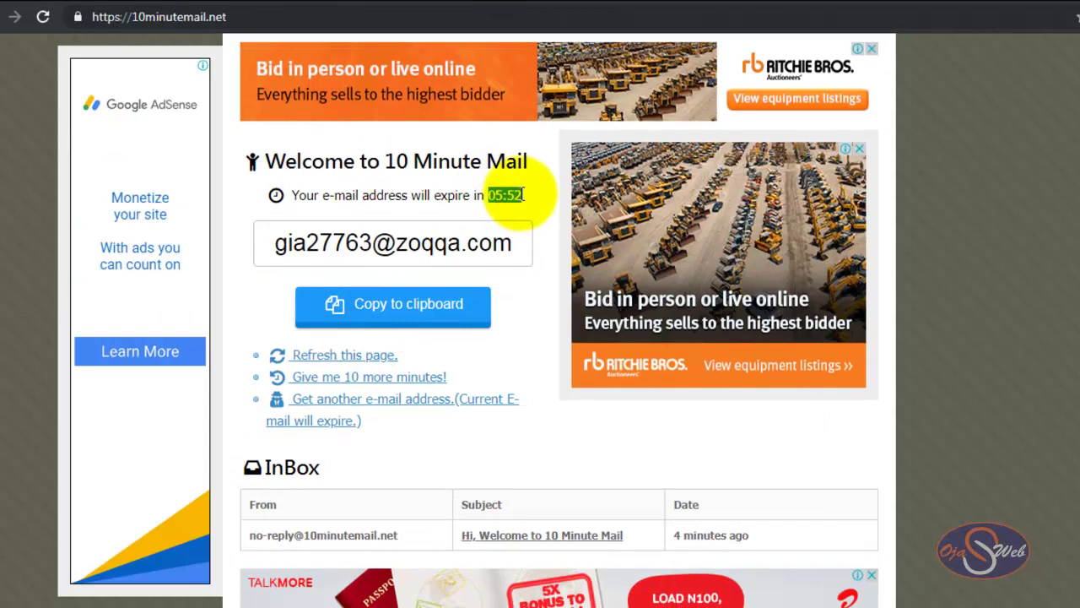
scroll(508, 211, "down", 3)
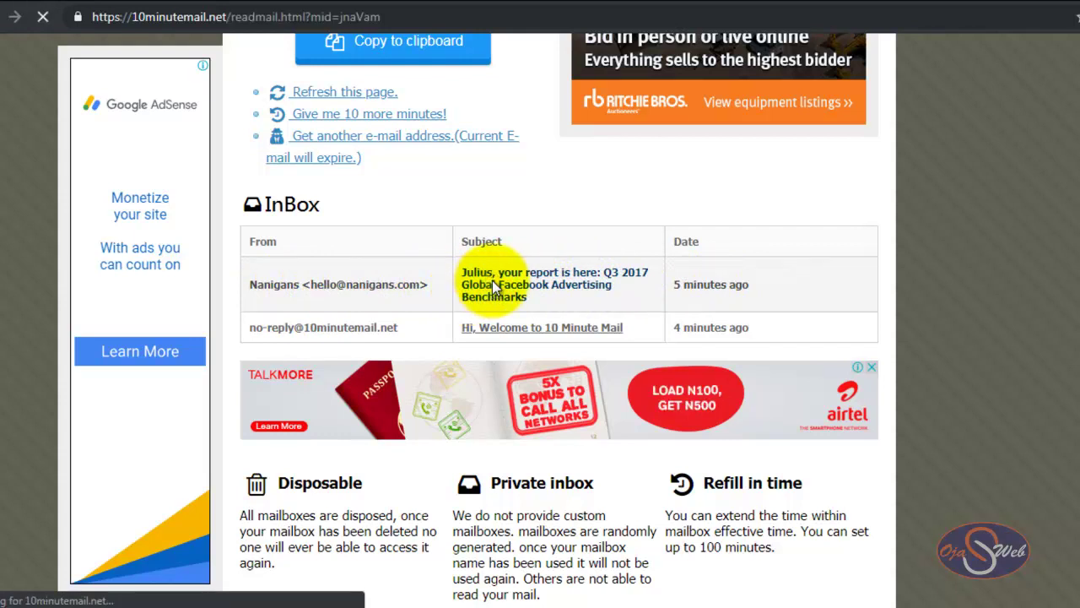
- Read the Nanigans email, highlighting its subject, sender address and report-access paragraph
scroll(496, 289, "down", 6)
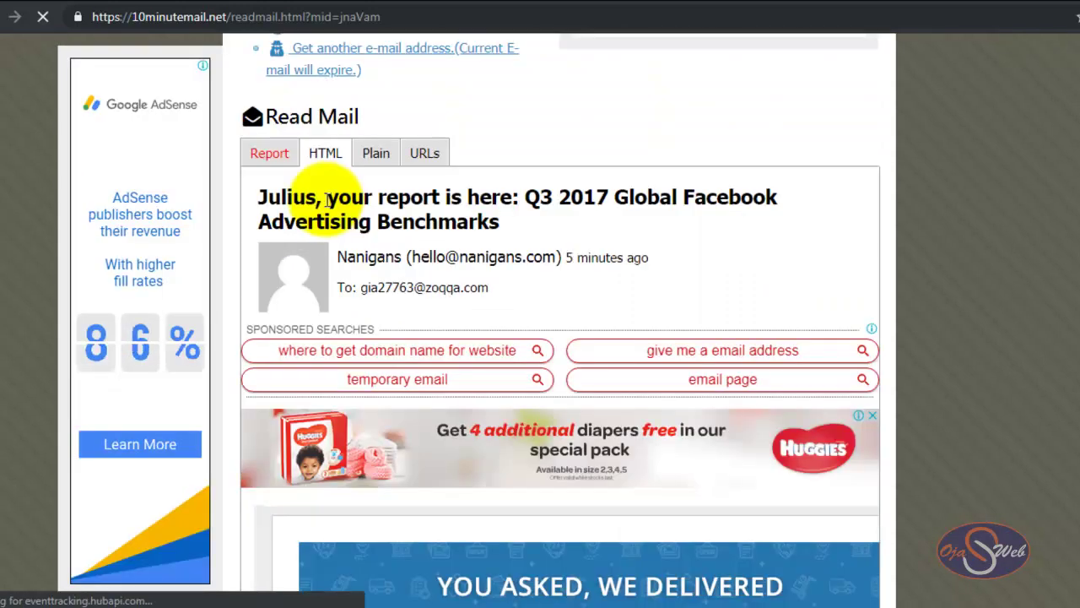
left_click_drag(329, 197, 508, 219)
left_click(535, 211)
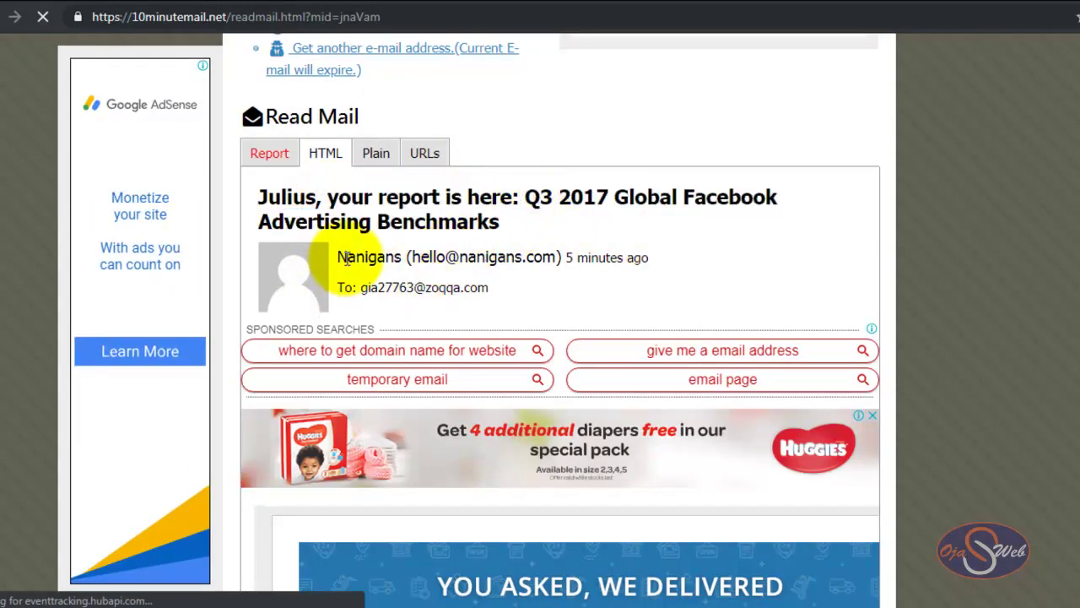
left_click_drag(348, 259, 547, 257)
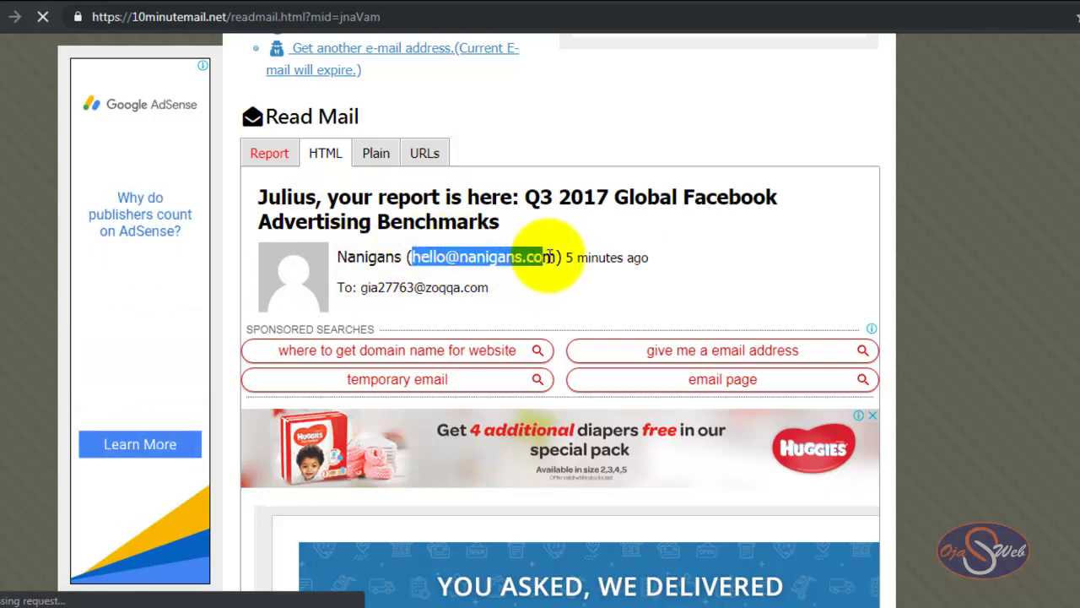
left_click(530, 234)
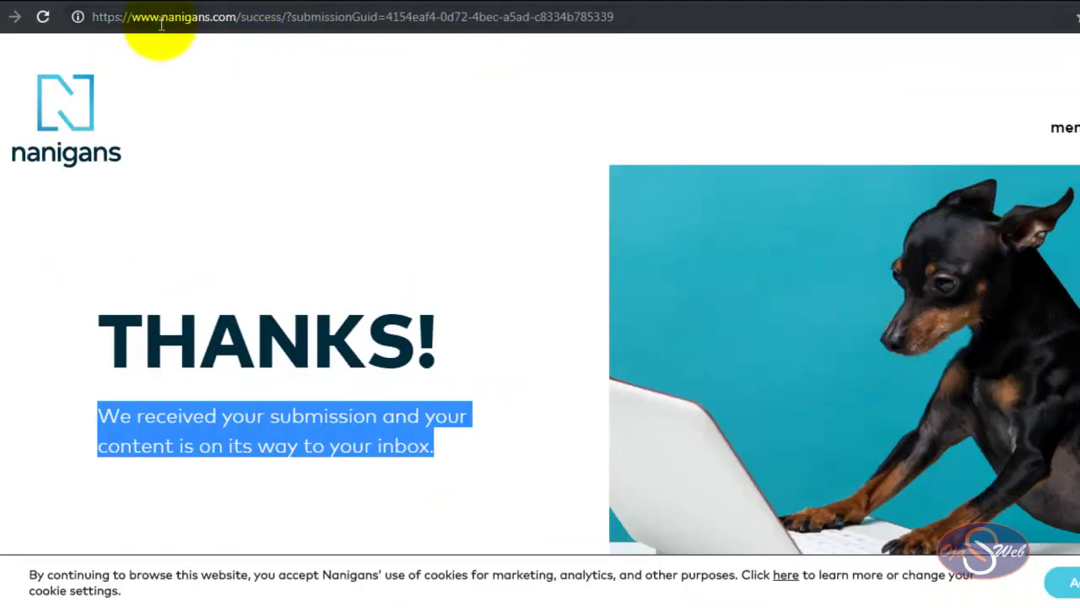
left_click(160, 24)
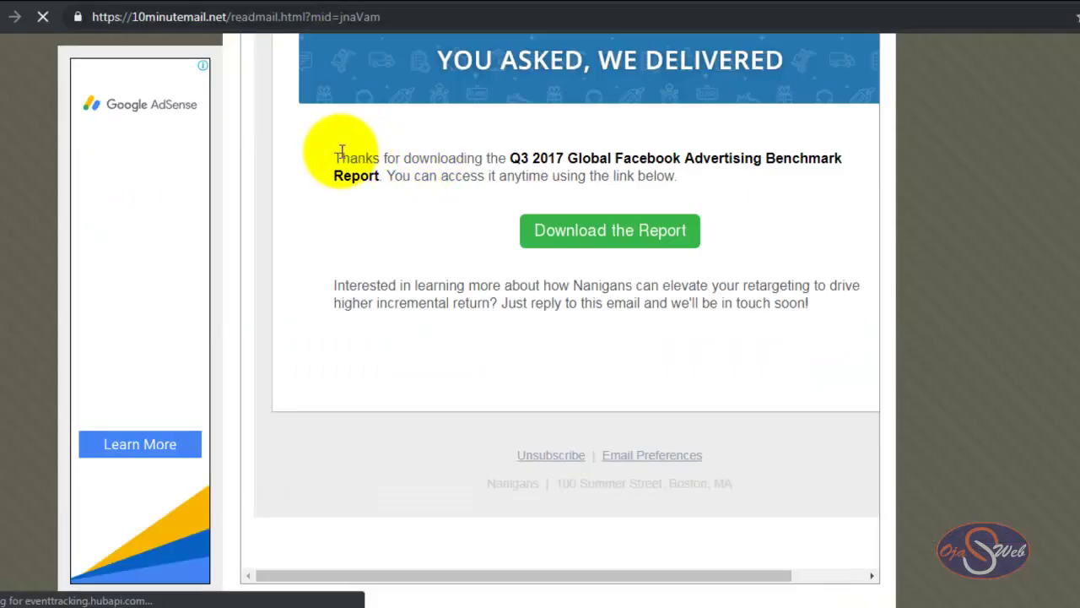
left_click_drag(336, 158, 684, 182)
left_click(624, 167)
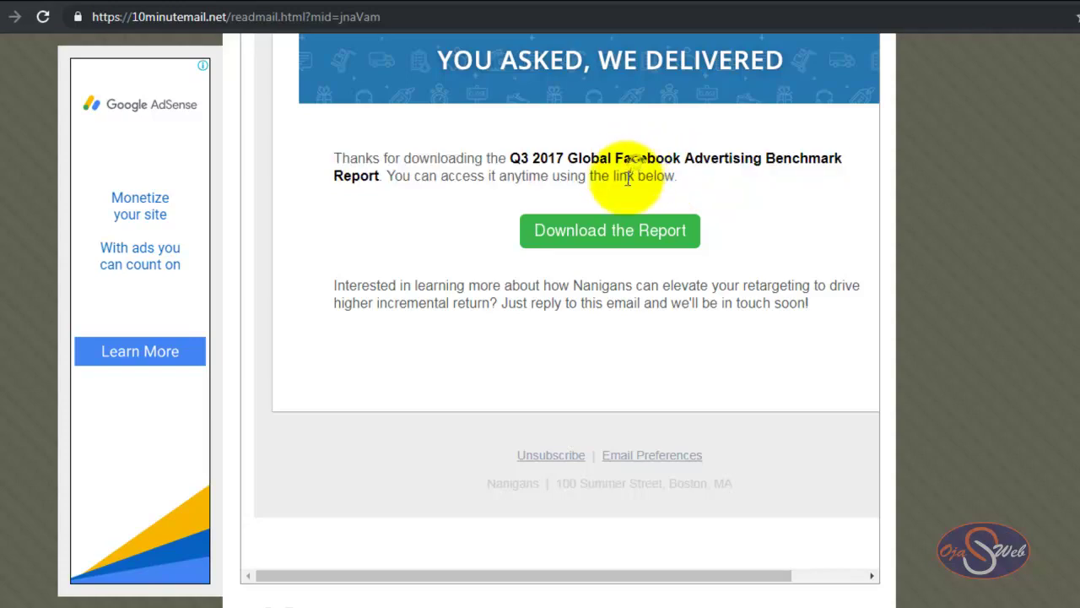
- Open the Q3 2017 benchmark report PDF and scroll down through its pages
left_click(601, 232)
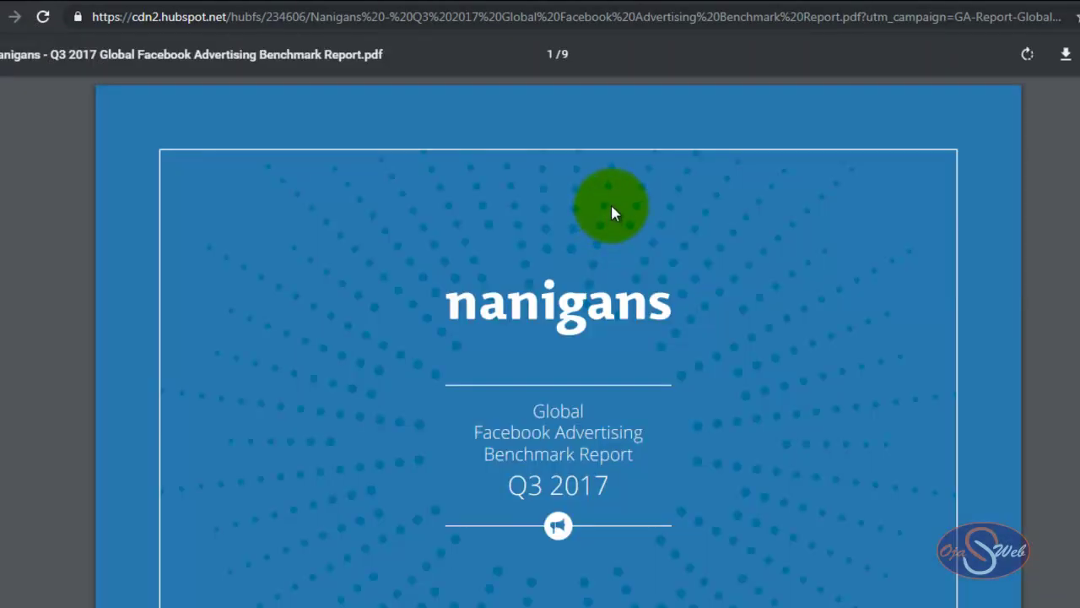
scroll(607, 207, "down", 2)
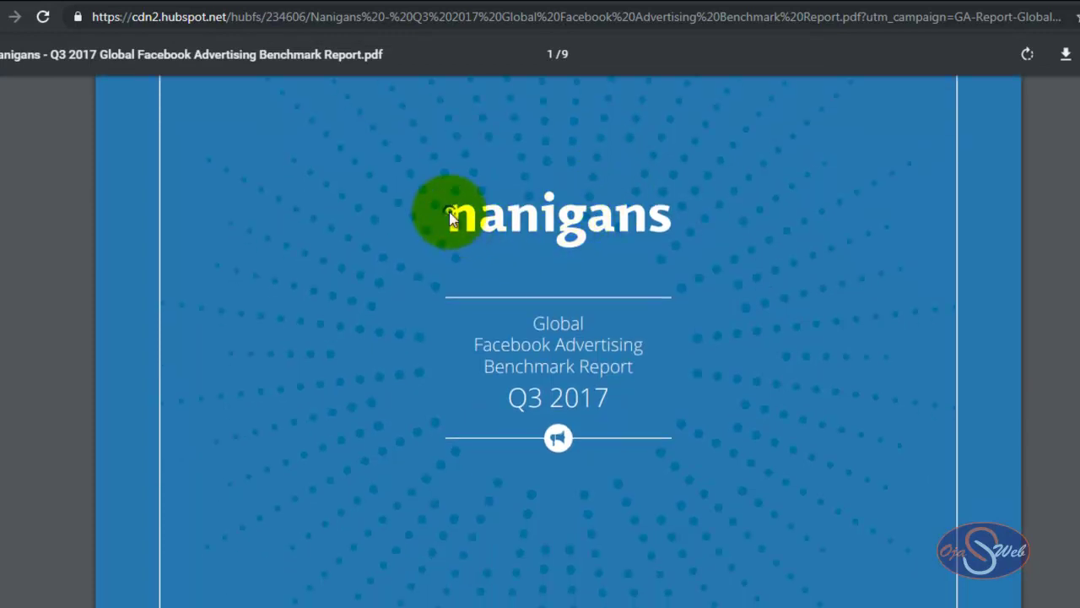
scroll(614, 222, "down", 5)
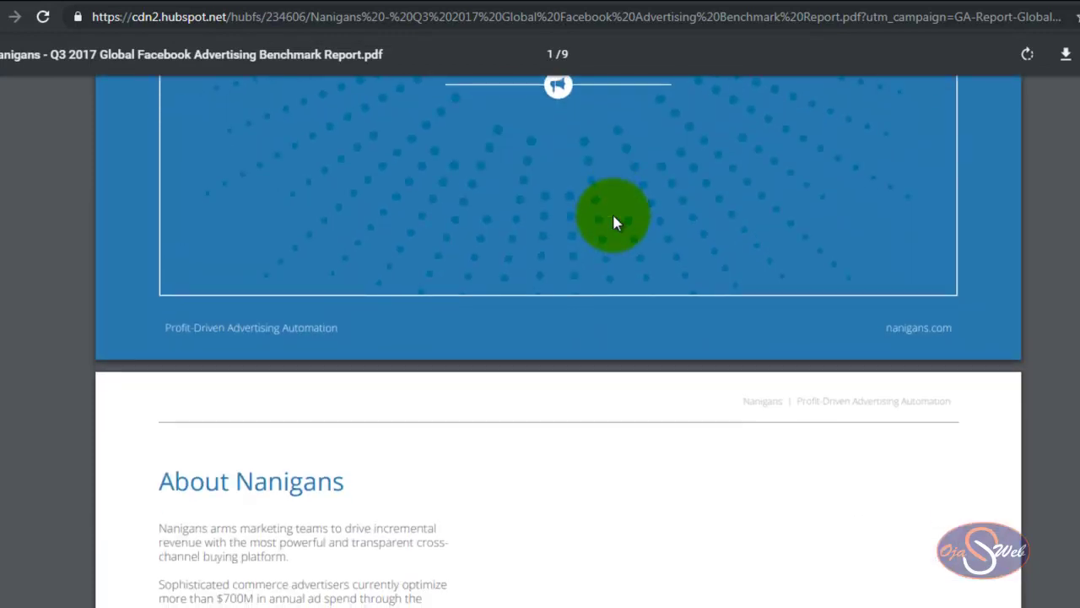
scroll(613, 222, "down", 15)
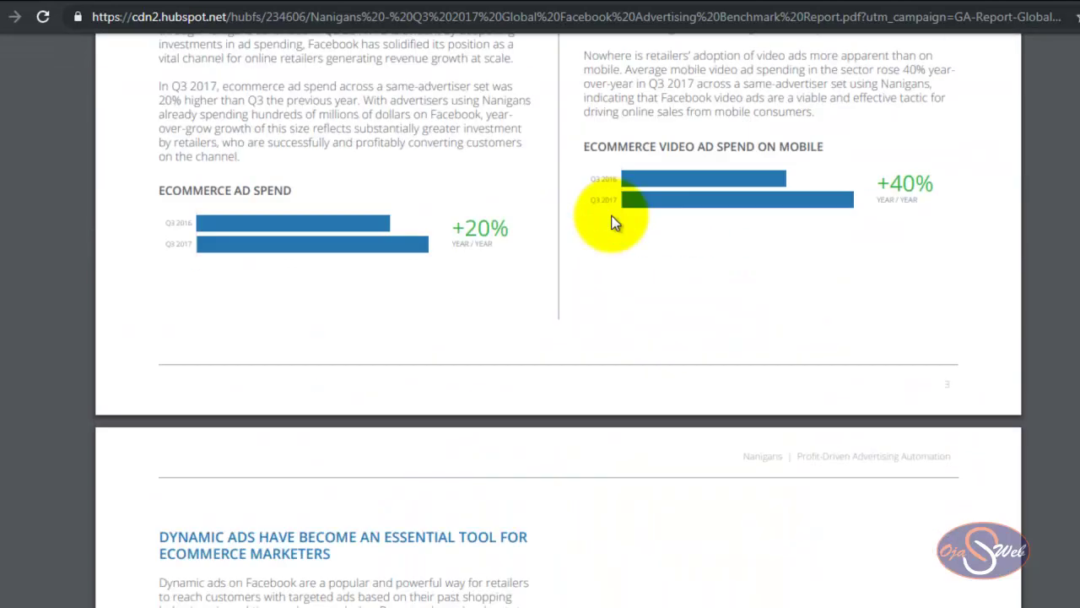
scroll(613, 222, "down", 10)
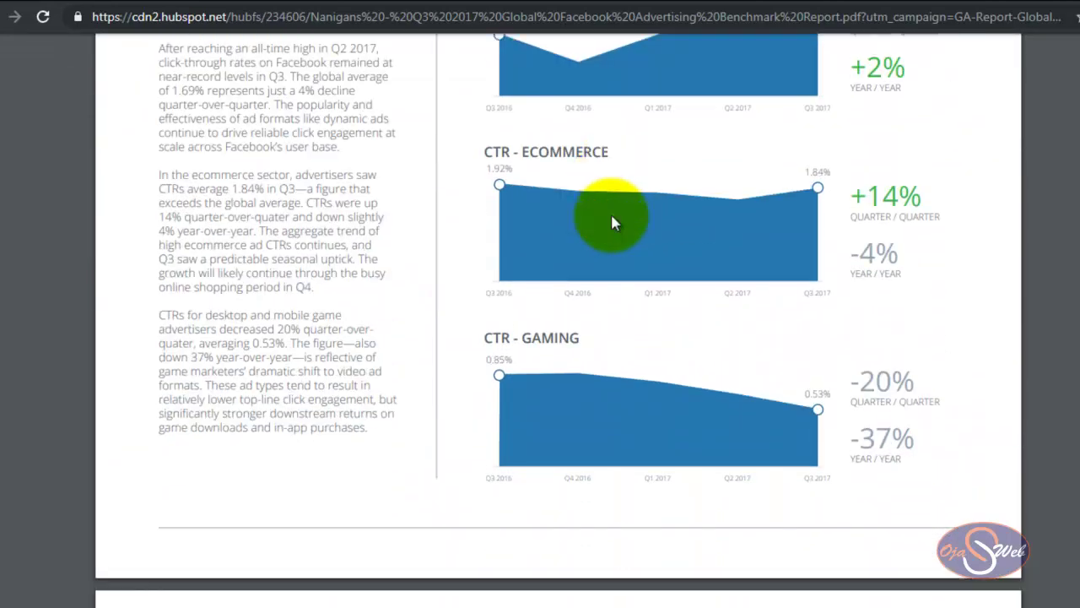
scroll(614, 222, "down", 10)
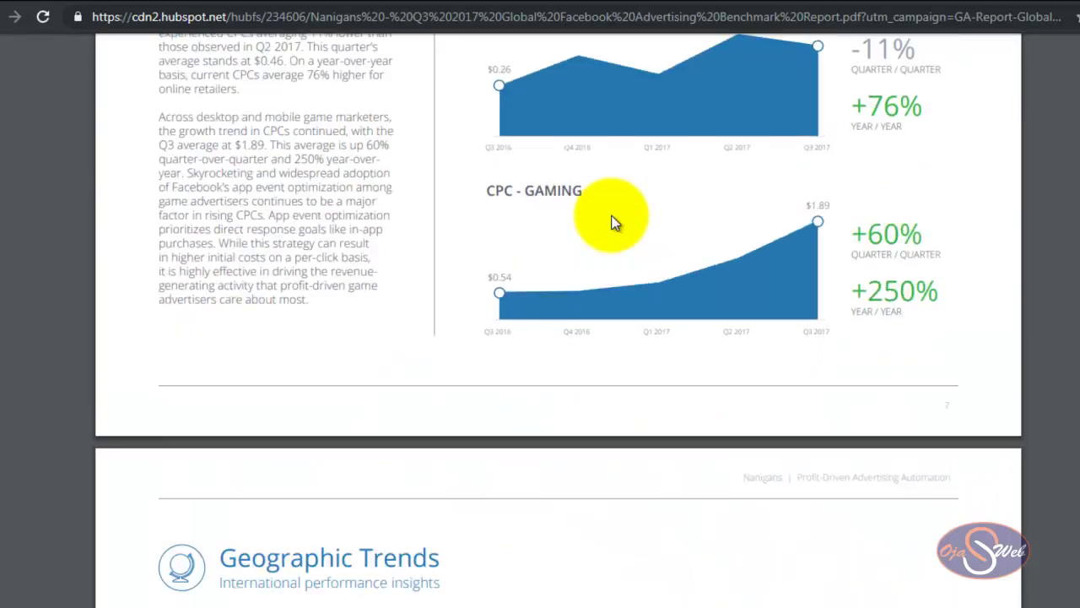
scroll(613, 222, "down", 10)
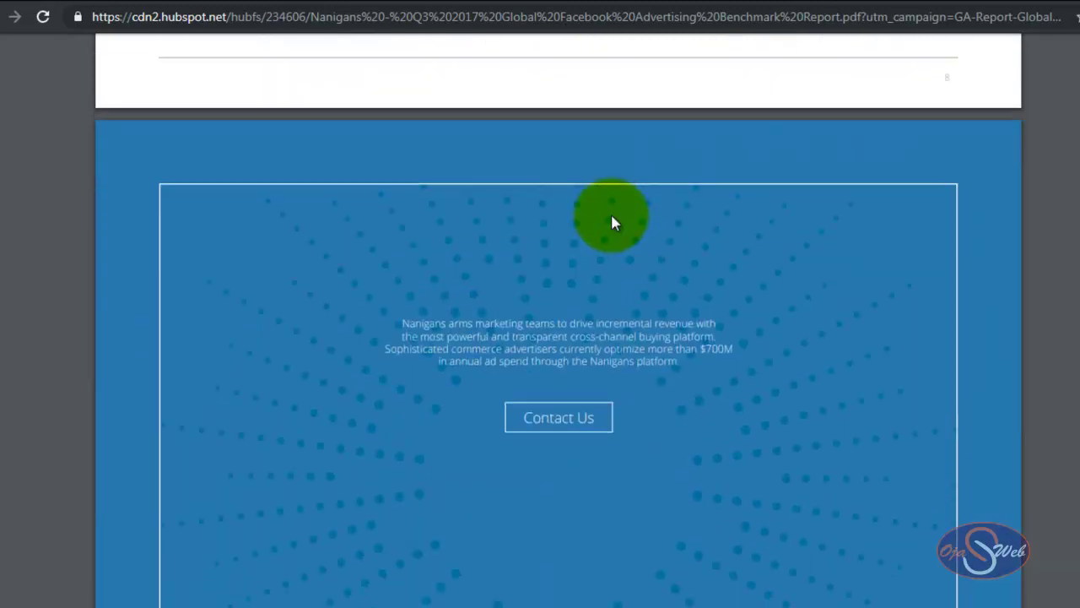
- Scroll back up to page 1 and return to the 10 Minute Mail tab
scroll(612, 222, "up", 5)
scroll(591, 169, "up", 5)
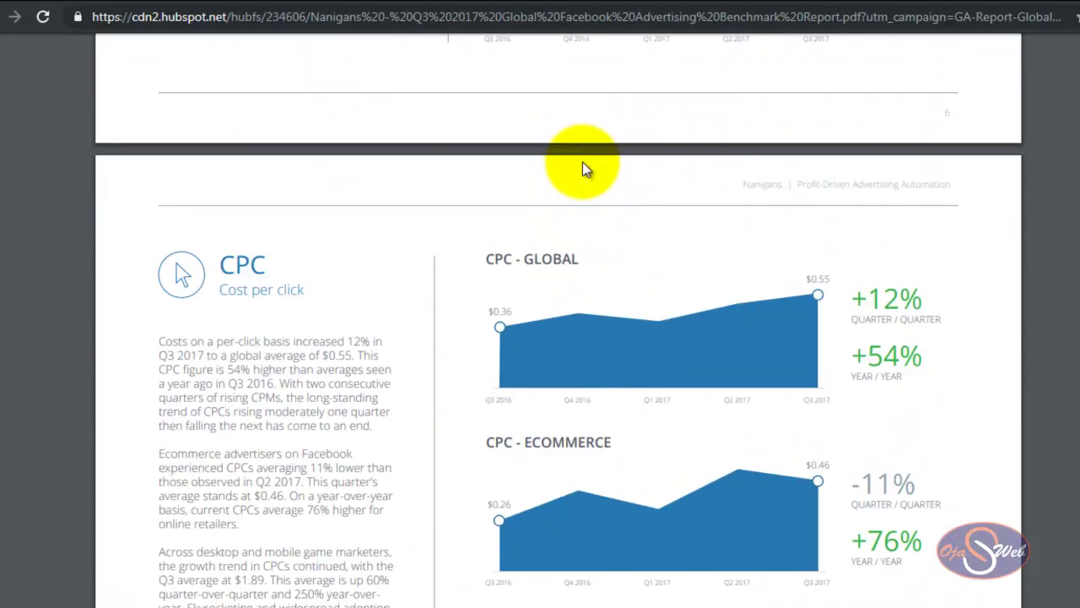
scroll(586, 169, "up", 5)
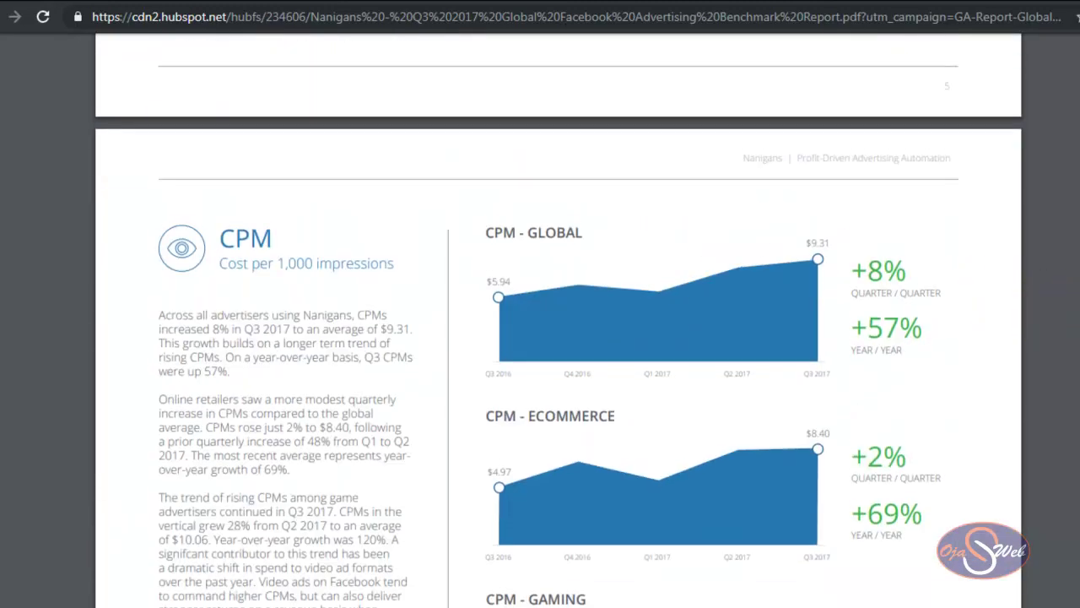
scroll(558, 321, "up", 15)
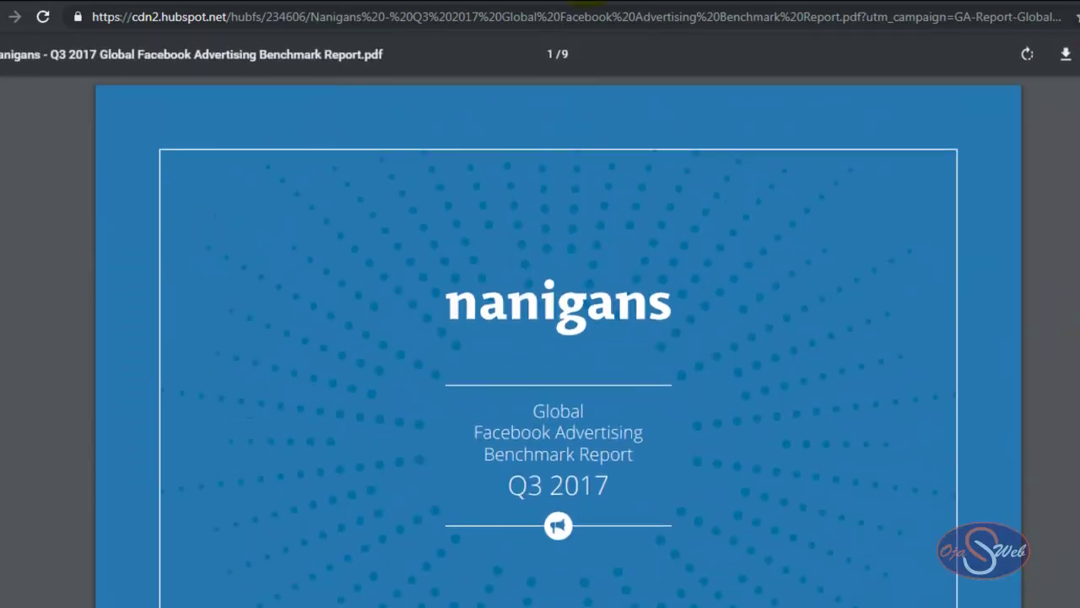
left_click(541, 3)
scroll(428, 295, "up", 10)
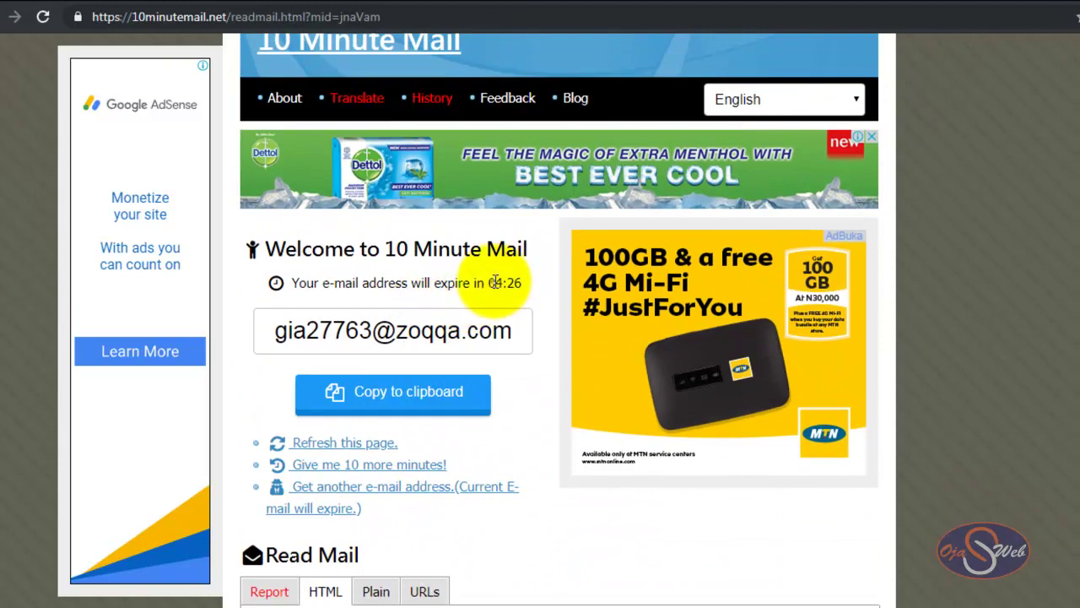
scroll(487, 283, "down", 3)
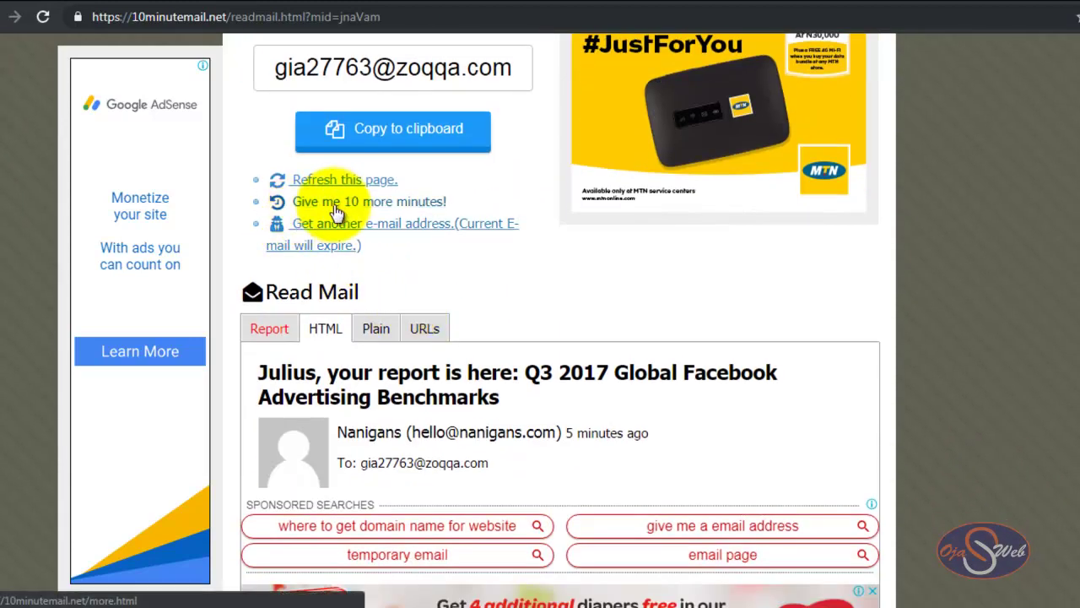
left_click_drag(456, 202, 289, 200)
left_click(451, 204)
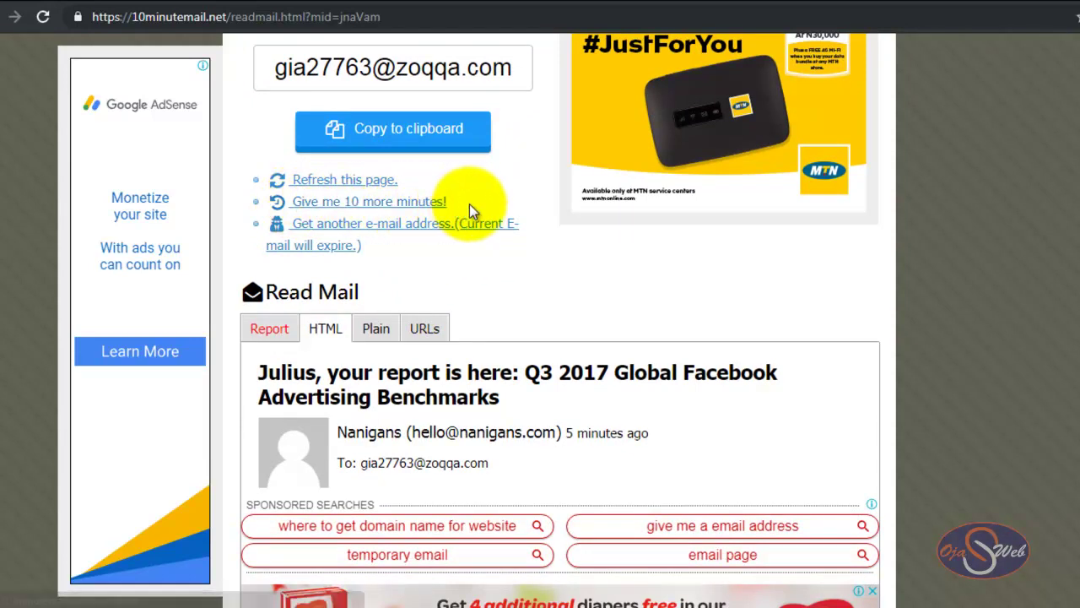
left_click_drag(398, 175, 280, 185)
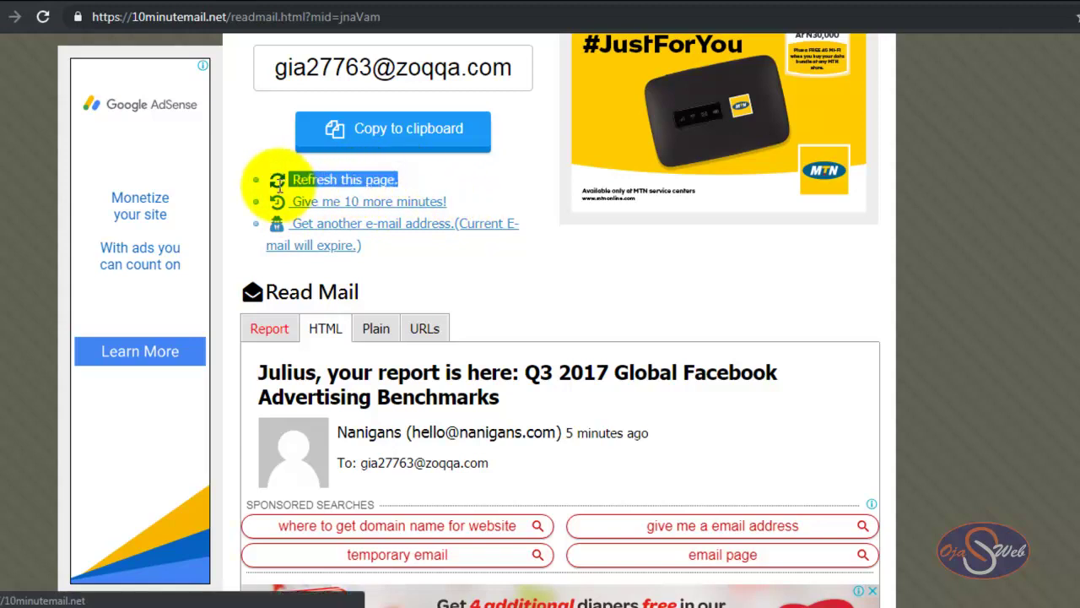
left_click(420, 186)
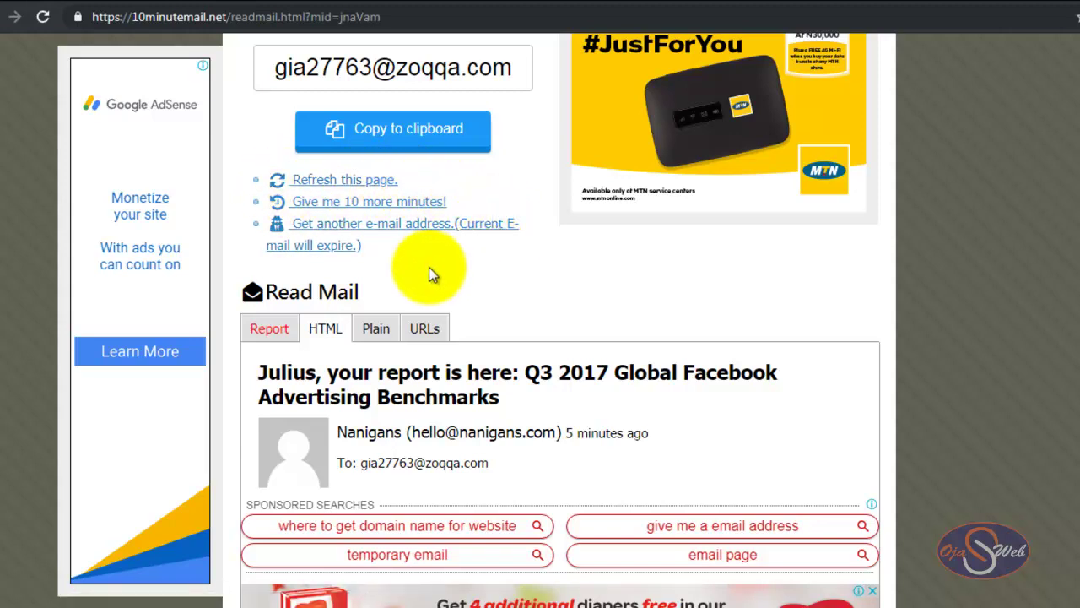
left_click_drag(363, 245, 271, 234)
left_click(441, 246)
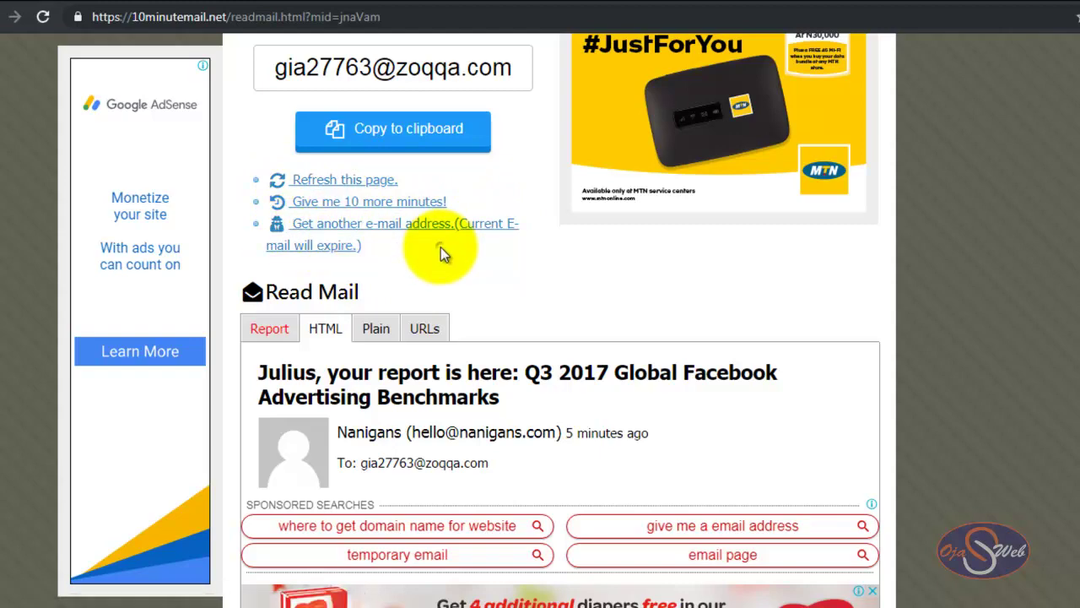
scroll(496, 283, "down", 3)
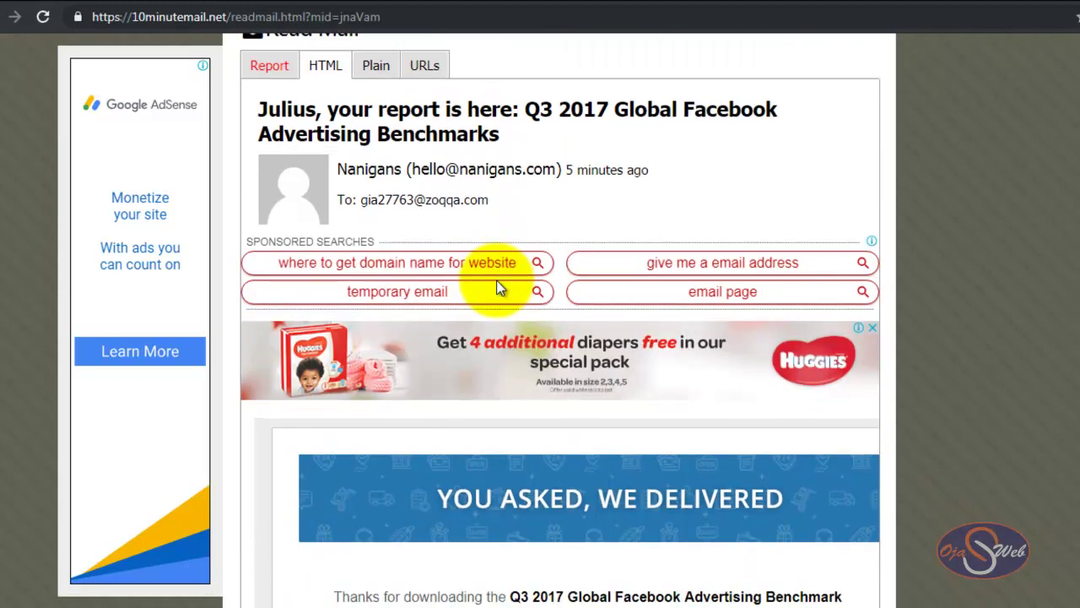
scroll(496, 284, "up", 4)
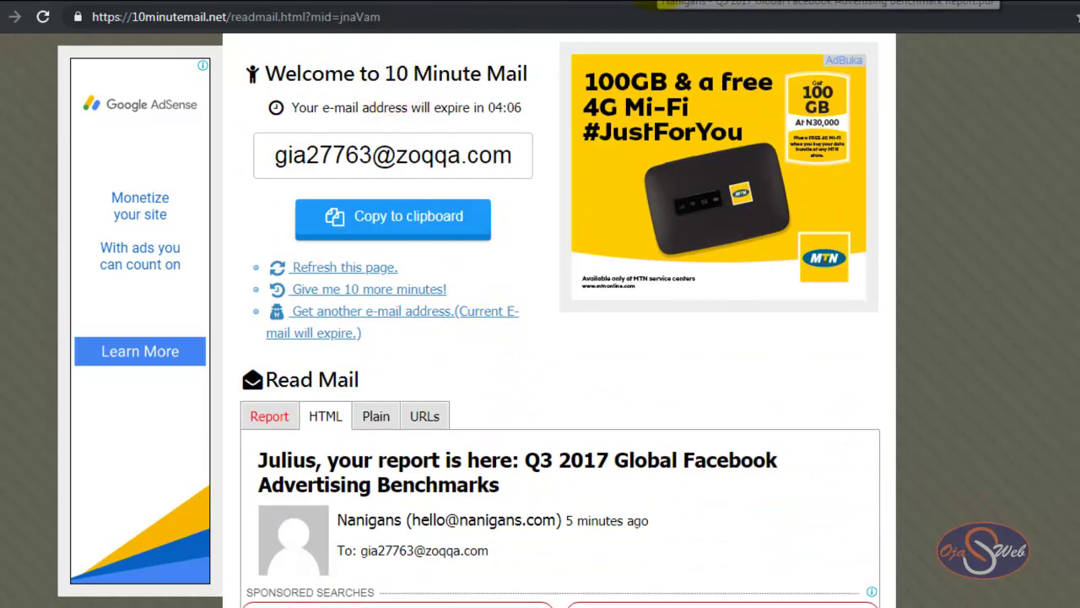